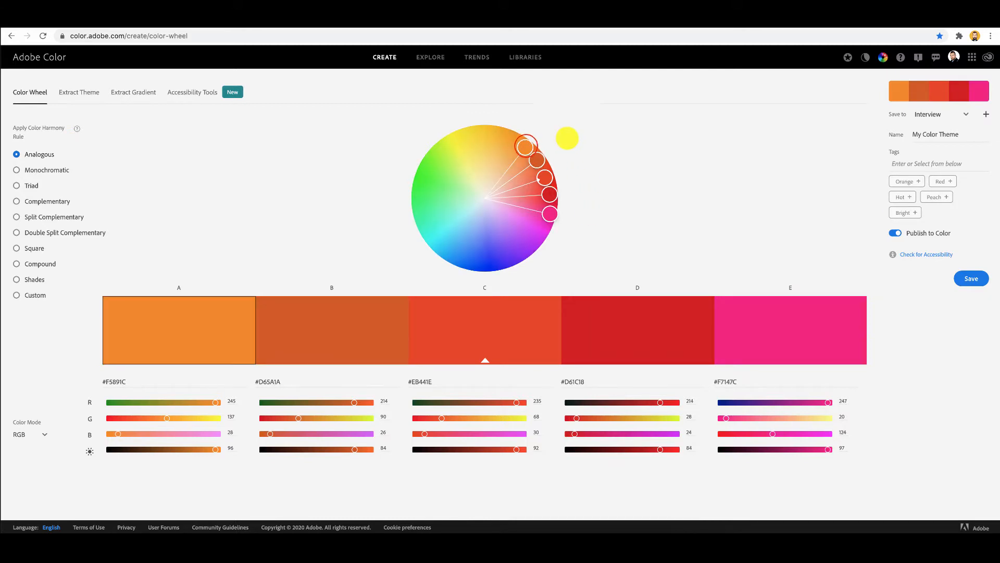
Spread the Analogous colors around the wheel with color A on green, and shift base color C to about #EB5321.
mouse_move(524, 146)
left_mouse_down()
mouse_move(471, 139)
mouse_move(422, 182)
left_mouse_up()
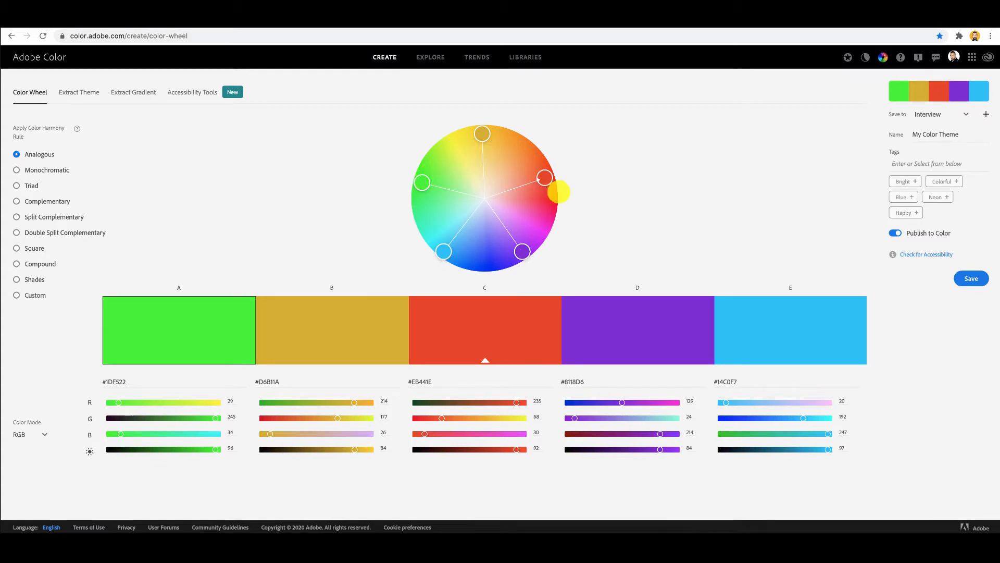
left_click(548, 180)
left_click_drag(548, 180, 544, 164)
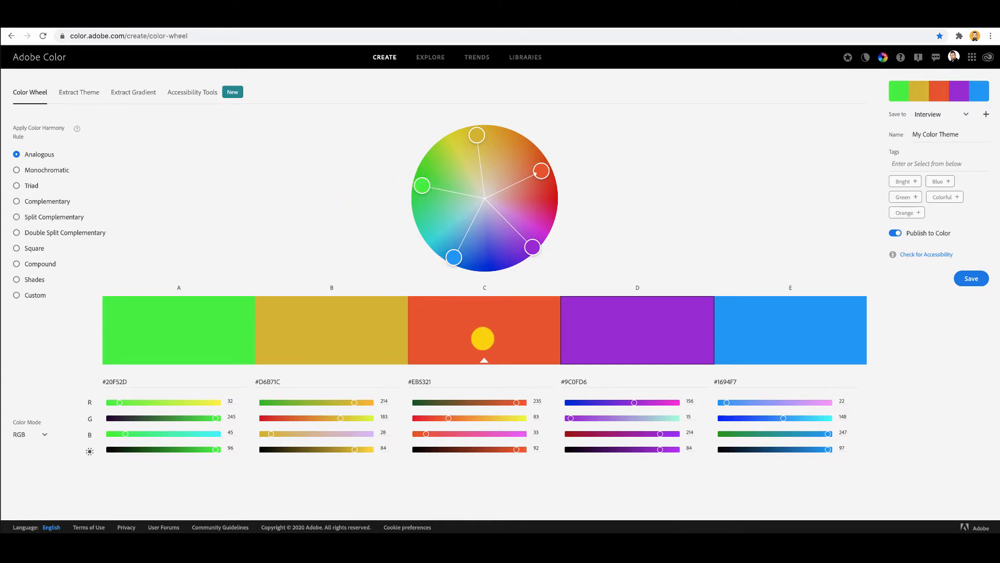
mouse_move(484, 361)
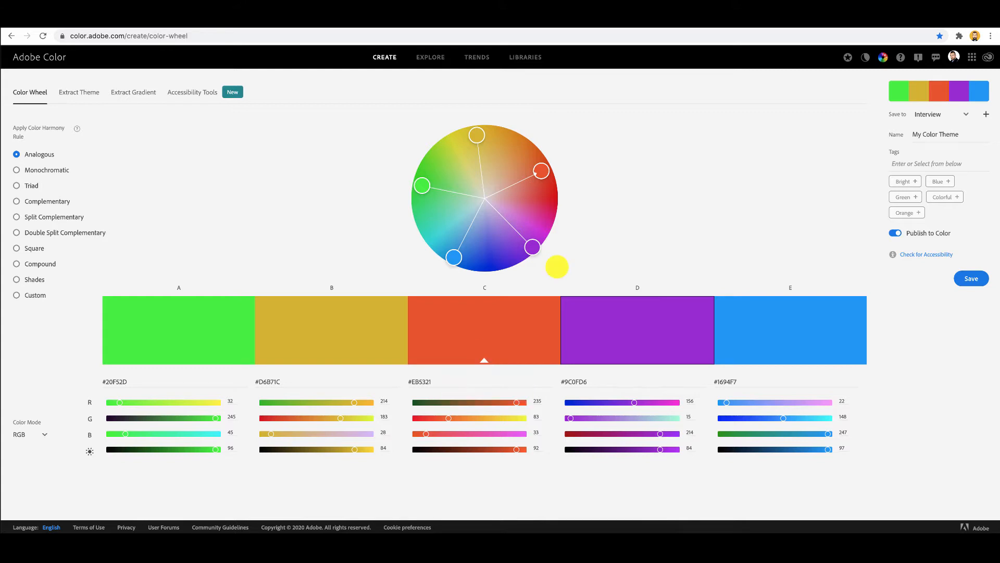
Soften color D to a pale purple and shift base color C to orange, about #EB7A2F.
left_click_drag(546, 170, 517, 185)
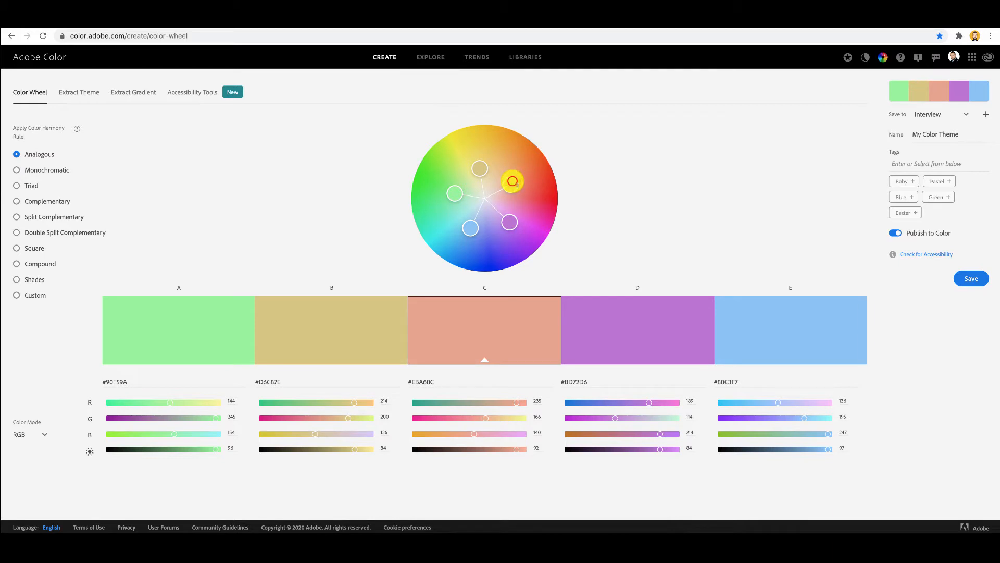
left_click_drag(517, 185, 546, 173)
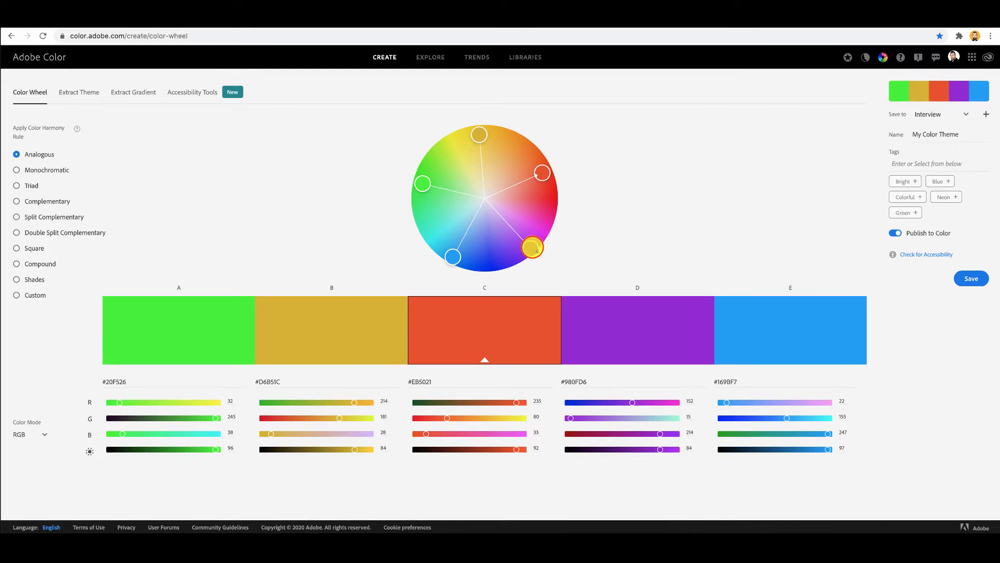
left_click_drag(536, 251, 511, 219)
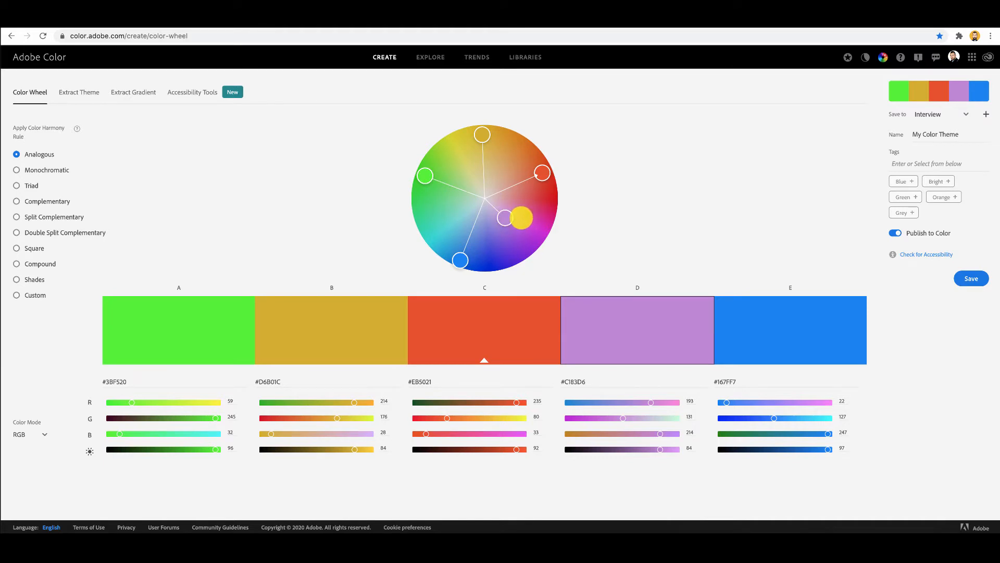
left_click_drag(543, 173, 529, 159)
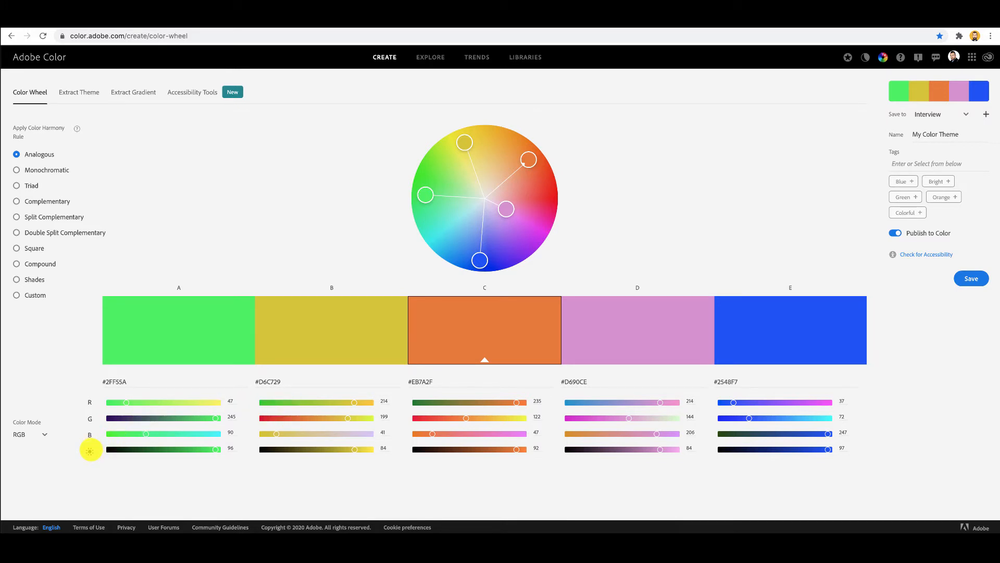
Show the color values in CMYK, HSB and LAB modes in turn, and set the color mode back to CMYK.
left_click(43, 434)
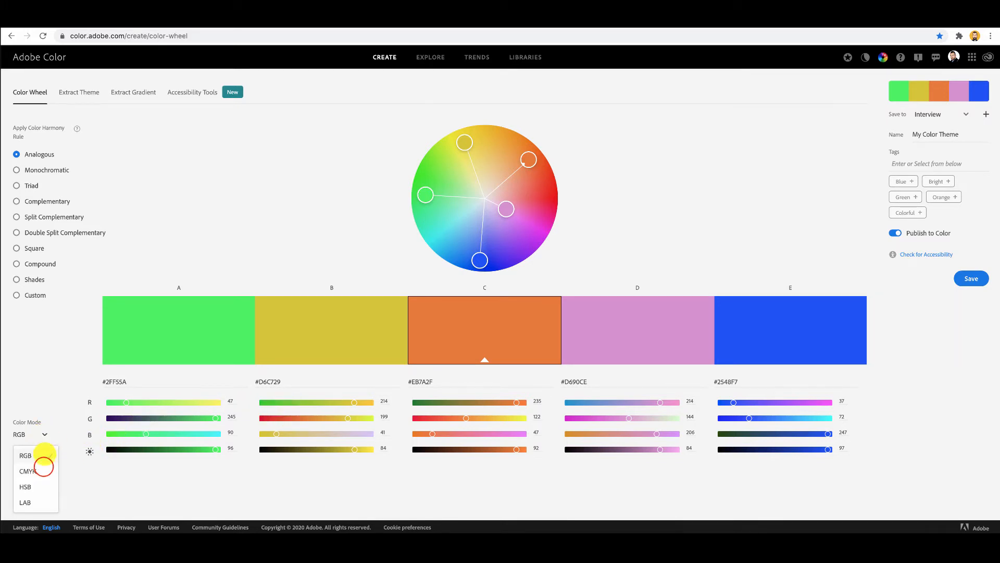
left_click(44, 467)
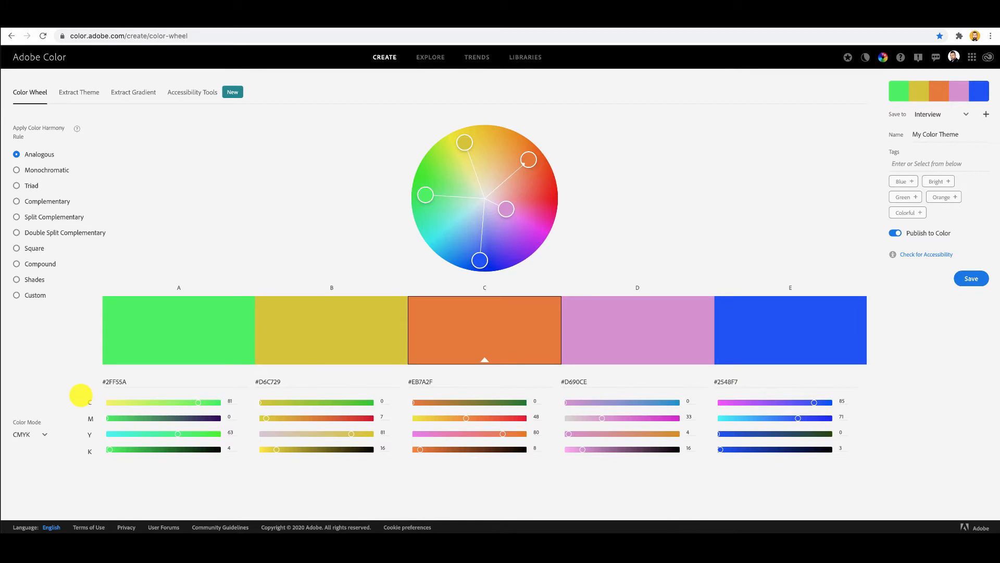
left_click(32, 434)
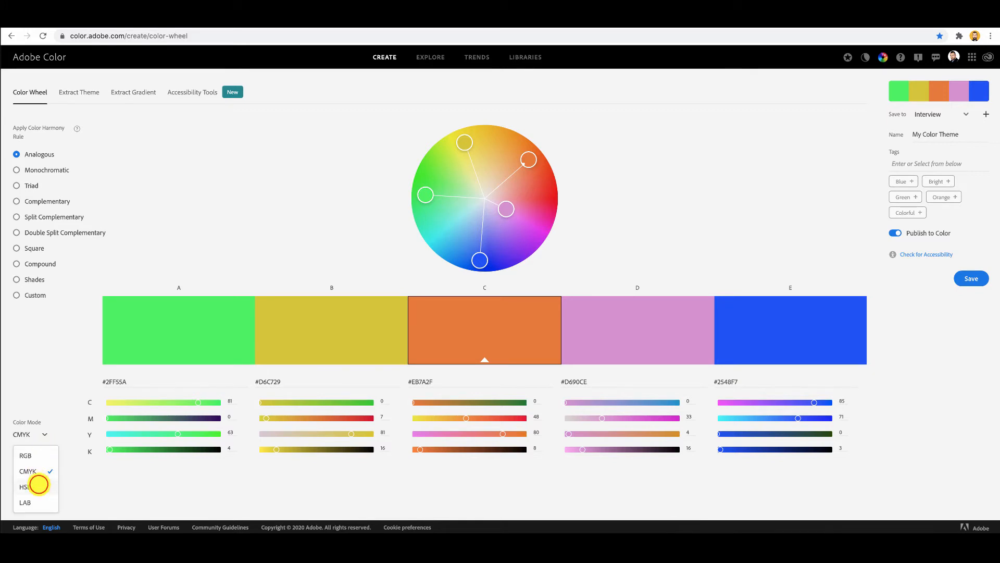
left_click(39, 484)
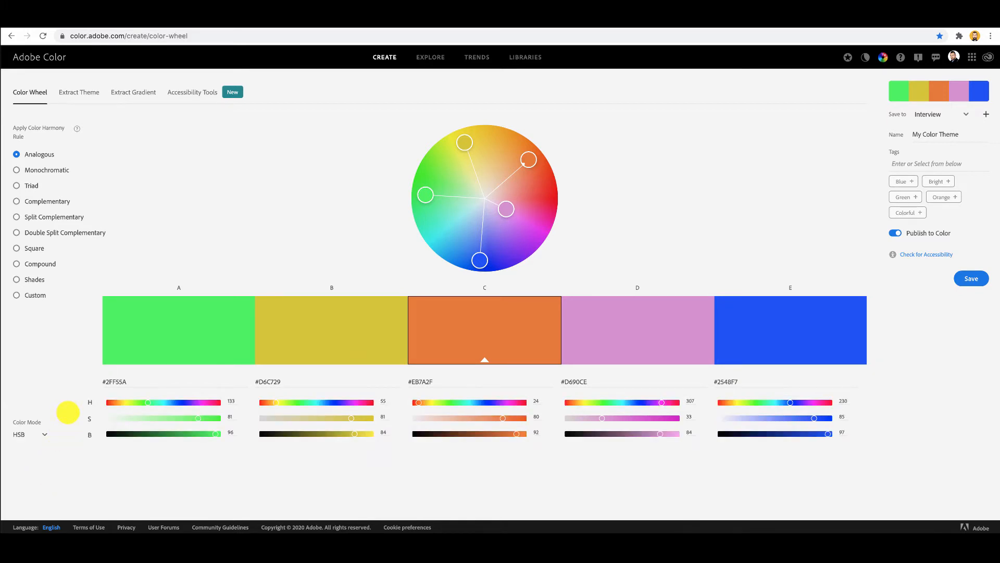
left_click(45, 433)
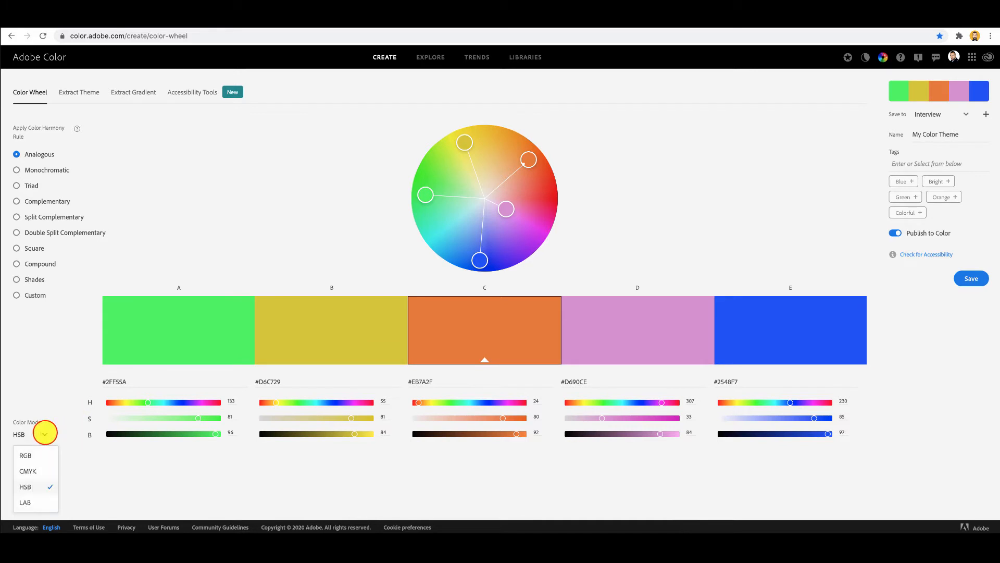
left_click(31, 503)
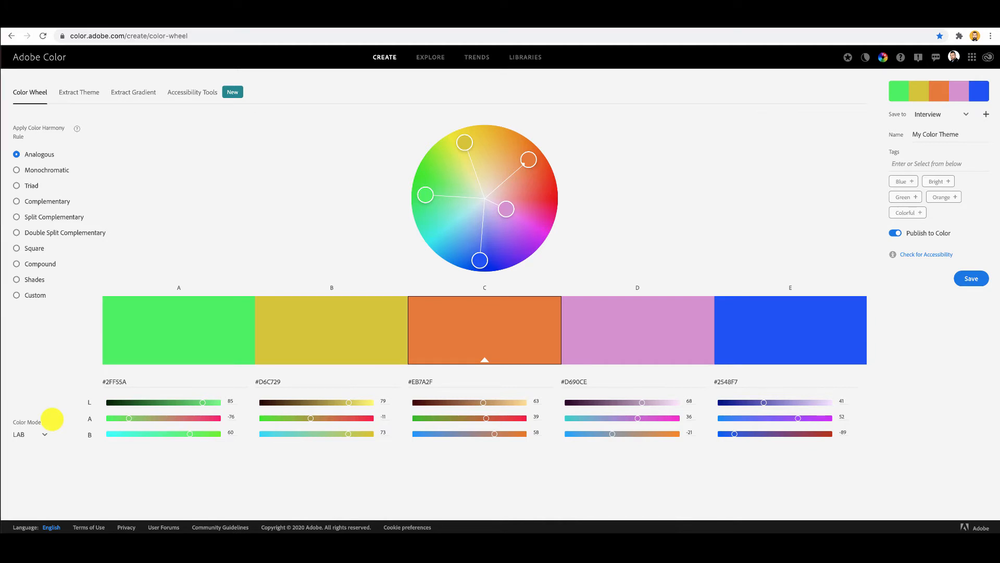
left_click(43, 433)
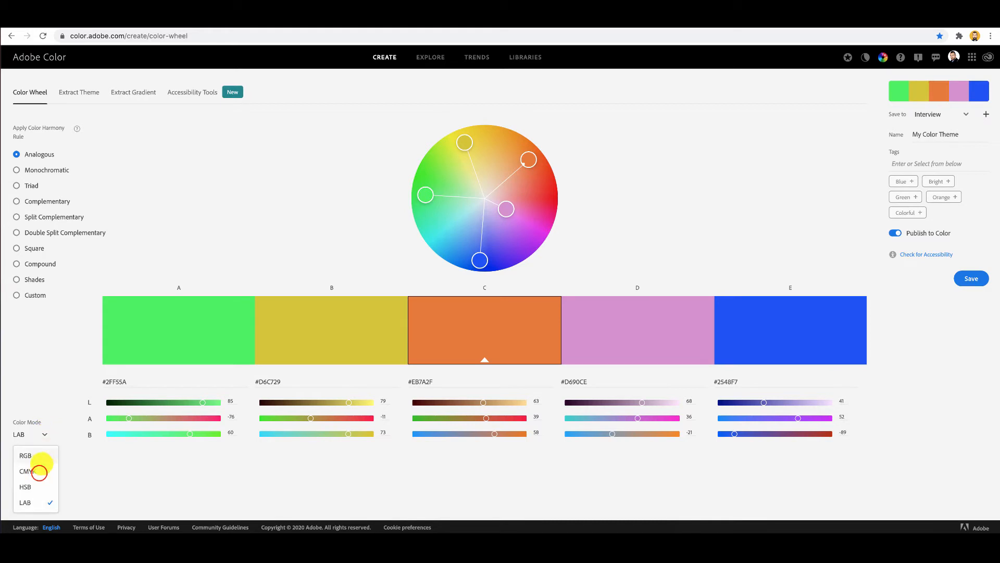
left_click(38, 471)
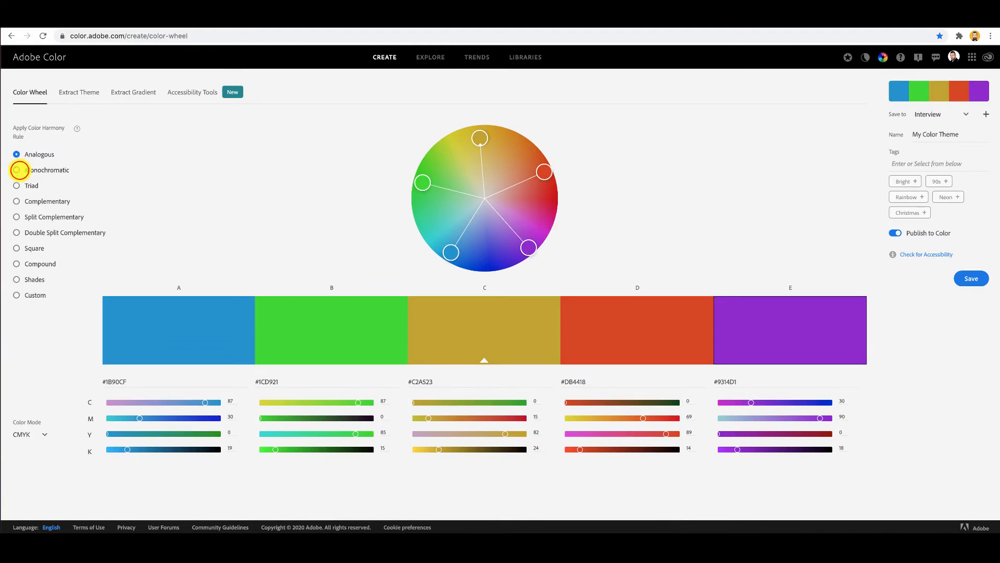
Apply the Monochromatic harmony rule and move its hue to teal green, with base color C at about #3EC29F.
left_click(18, 170)
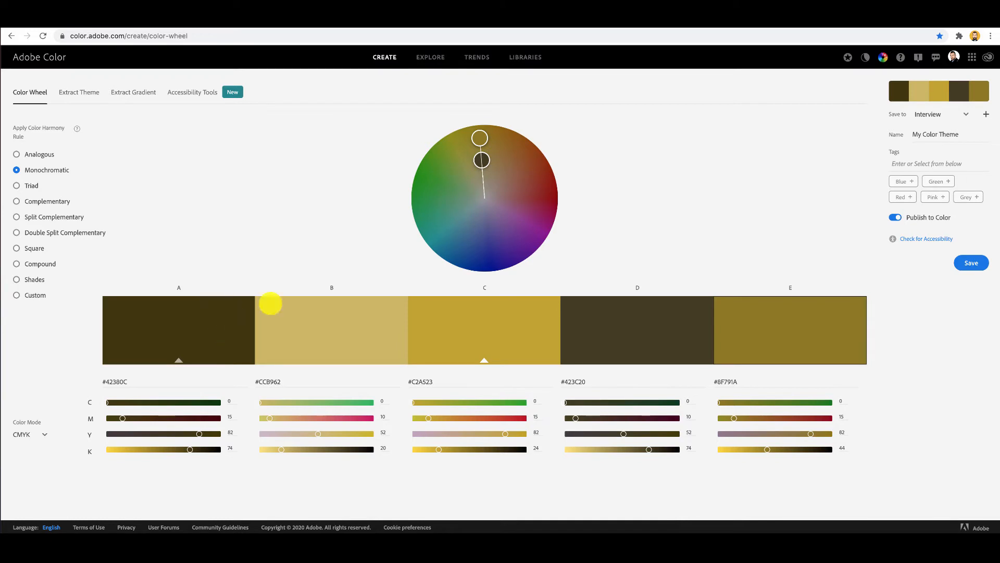
left_click(480, 138)
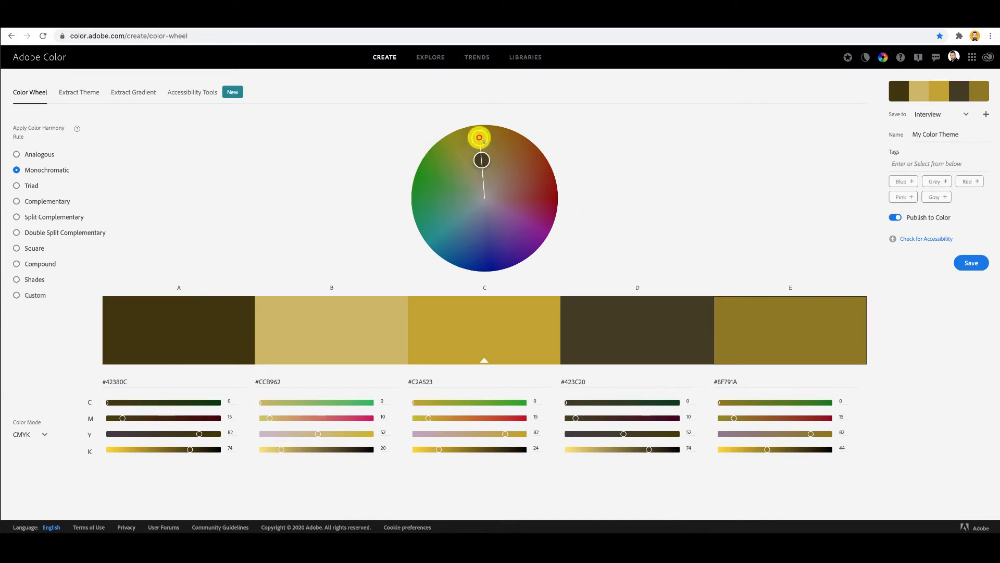
left_click_drag(480, 137, 481, 194)
left_click(468, 188)
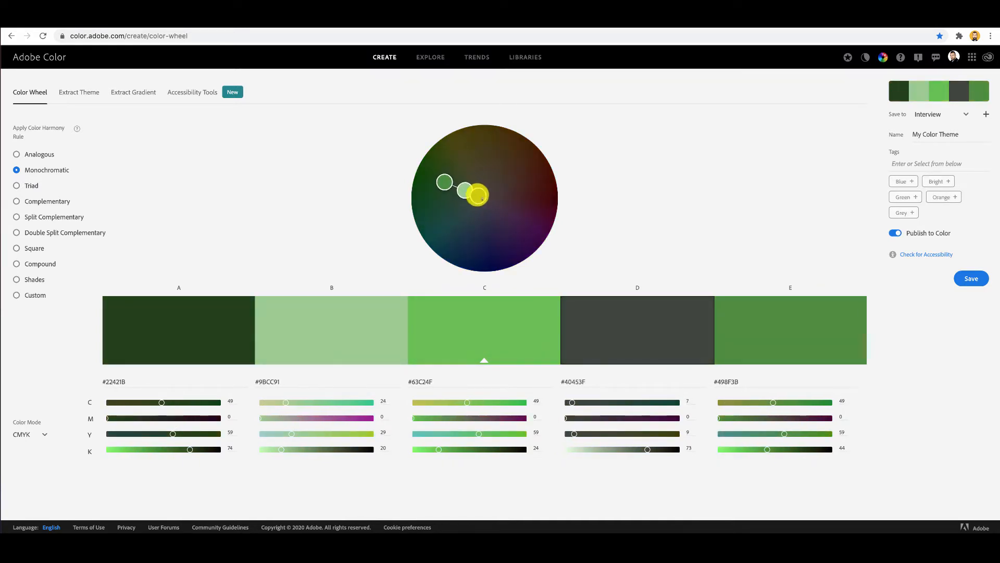
left_click(444, 182)
left_click_drag(444, 184, 439, 218)
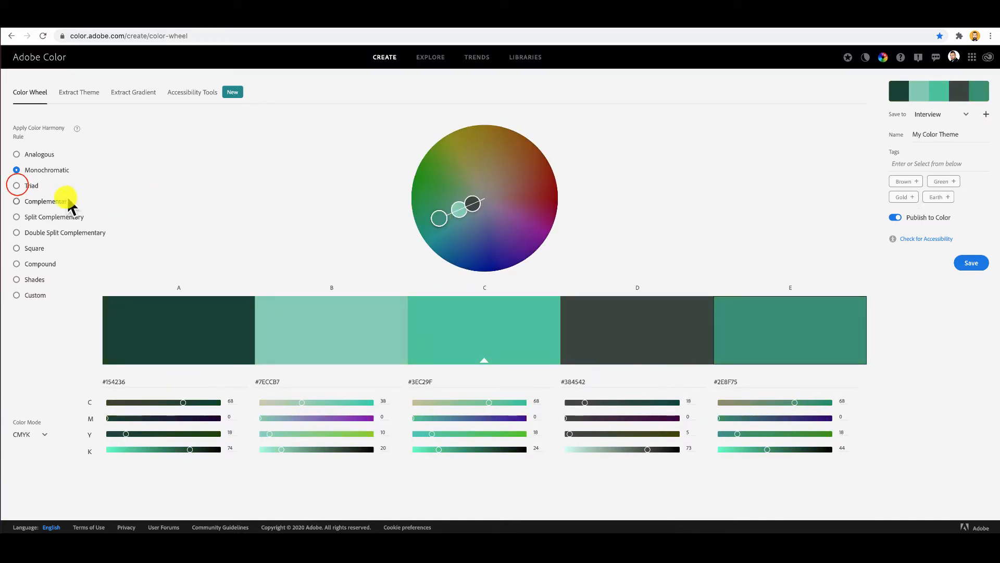
Apply the Triad harmony rule and rotate it to red, yellow and blue, reducing the saturation of base color C.
left_click(17, 186)
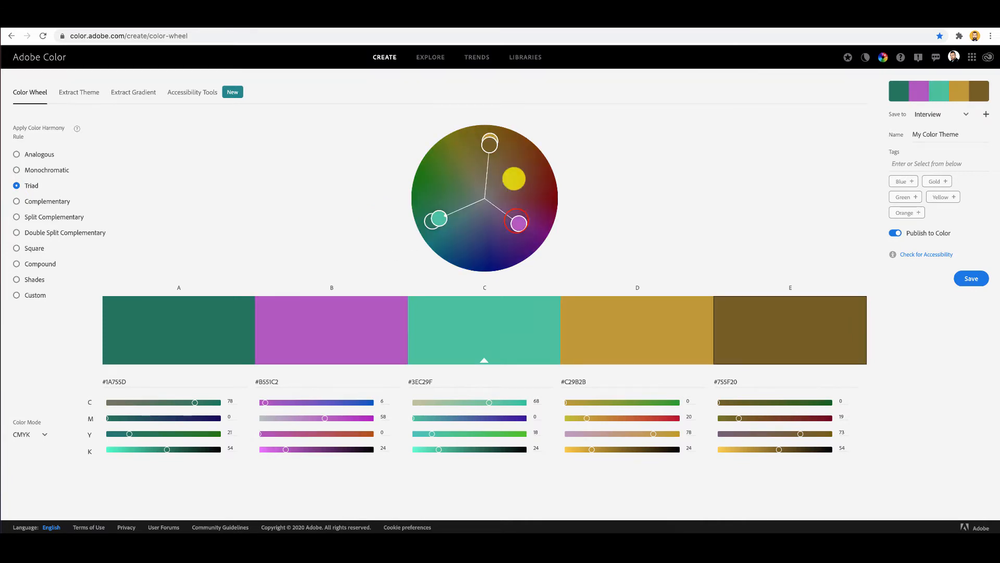
left_click_drag(521, 222, 534, 197)
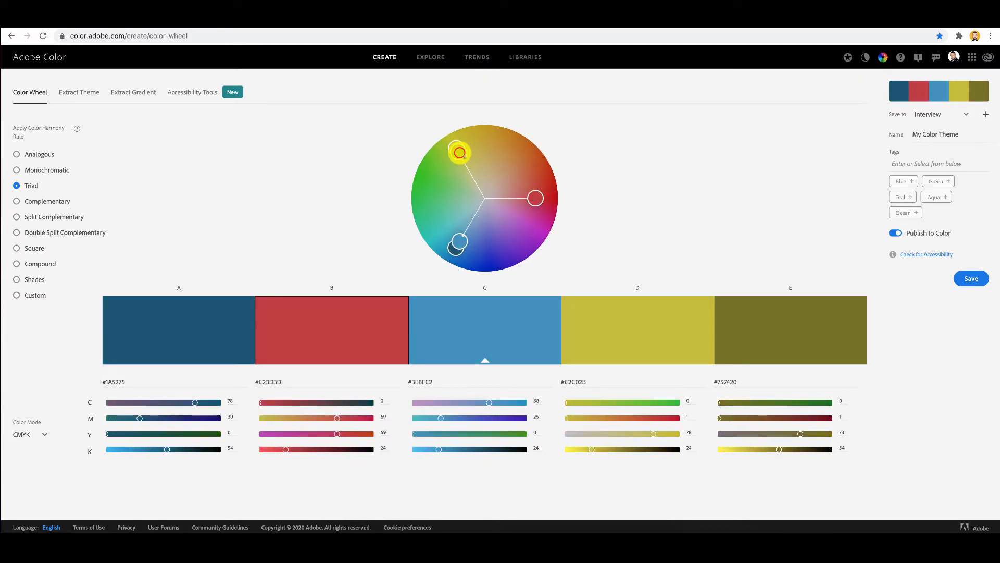
left_click_drag(460, 153, 474, 174)
left_click_drag(458, 234, 470, 225)
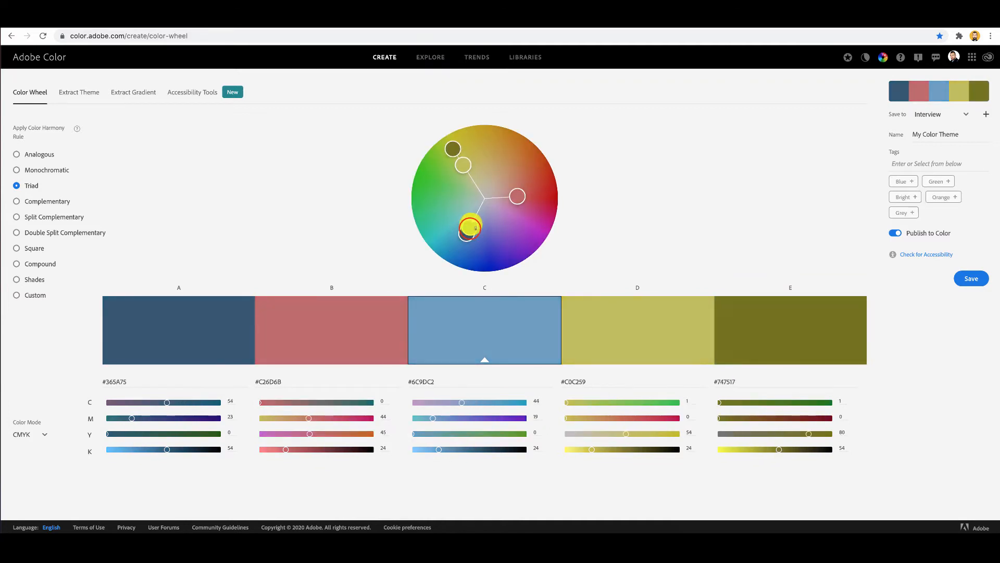
Apply the Complementary harmony rule and rotate it to green against purple, with base color C at about #B883C1.
left_click(26, 202)
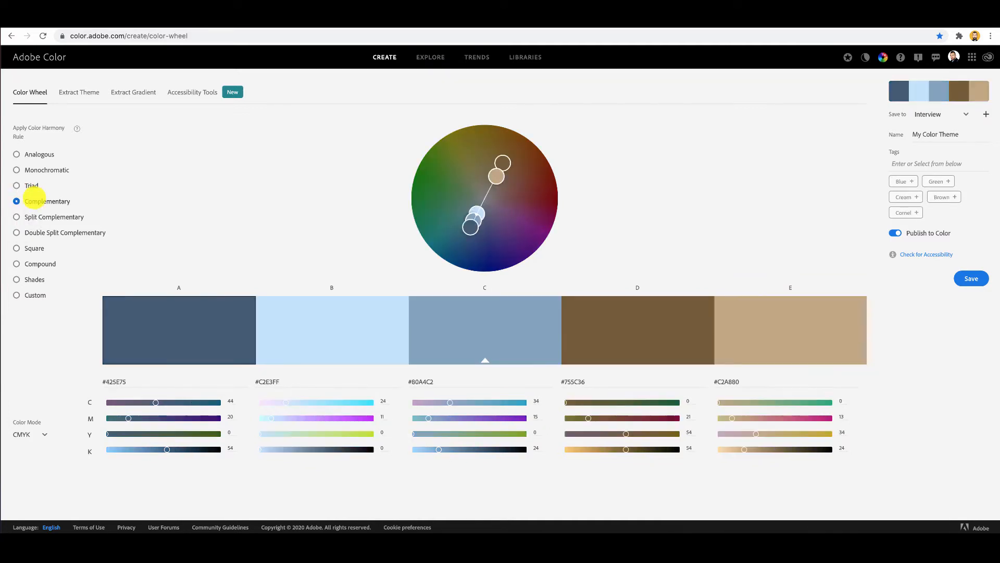
left_click_drag(500, 182, 443, 172)
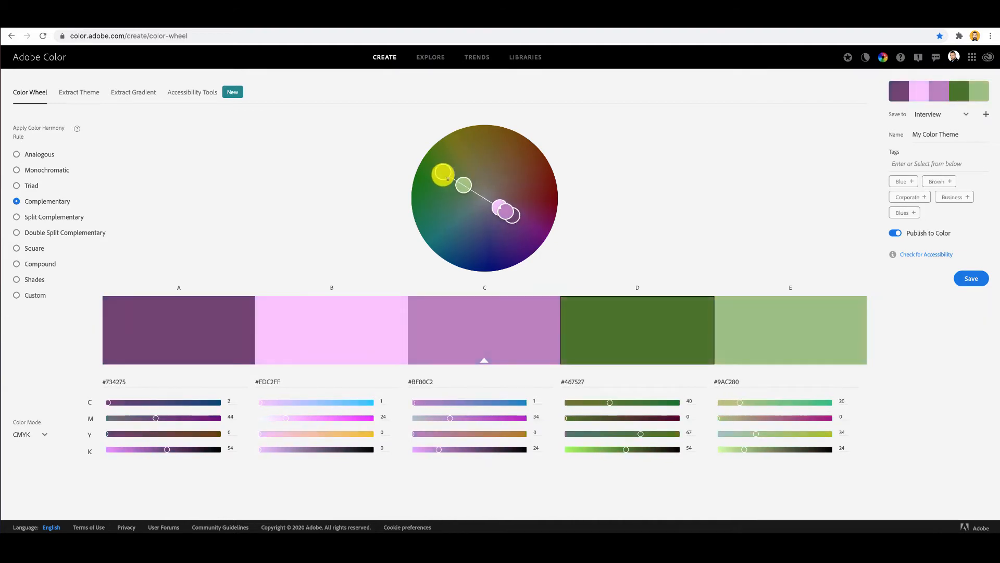
left_click(513, 214)
mouse_move(512, 214)
left_mouse_down()
mouse_move(537, 233)
mouse_move(503, 213)
left_mouse_up()
Apply the Split Complementary harmony rule and saturate color B to about #C2AC48 and color E to about #38C276.
left_click(26, 214)
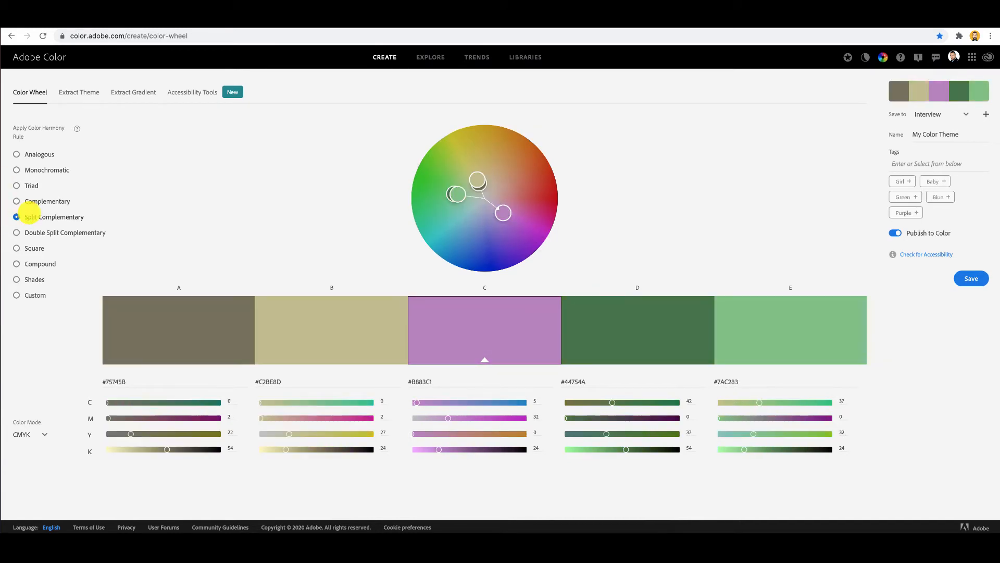
left_click_drag(477, 181, 493, 173)
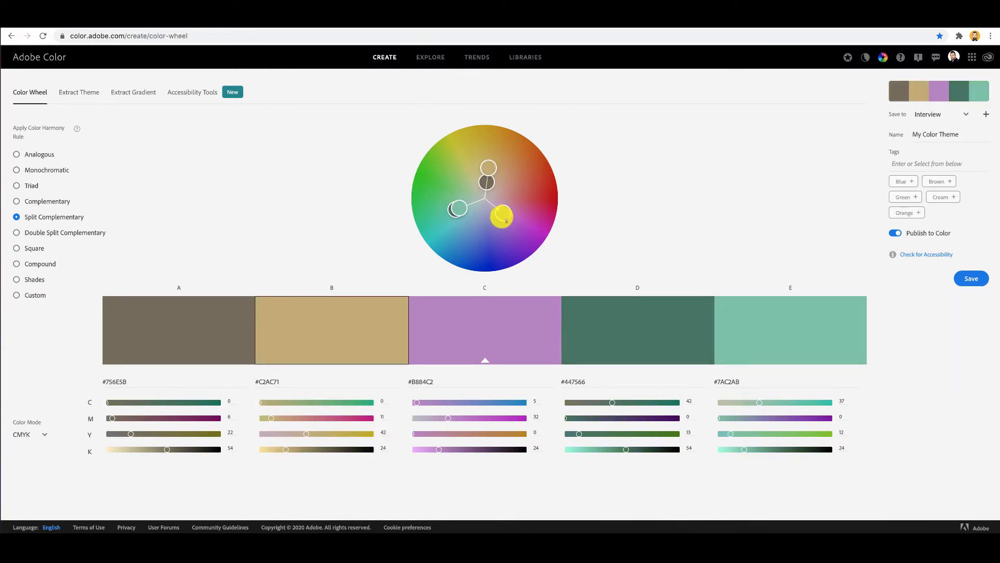
left_click_drag(463, 208, 442, 210)
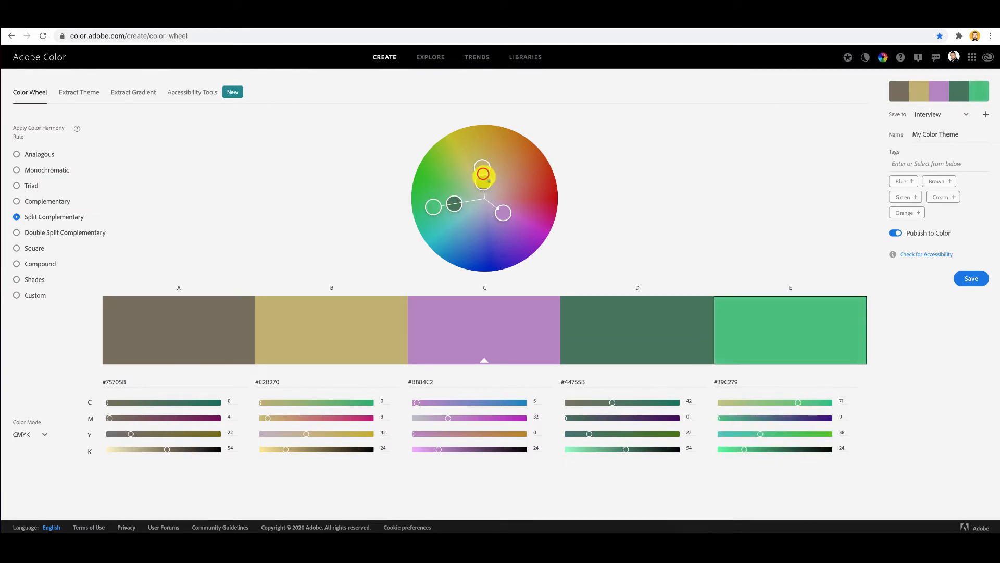
left_click_drag(482, 170, 480, 153)
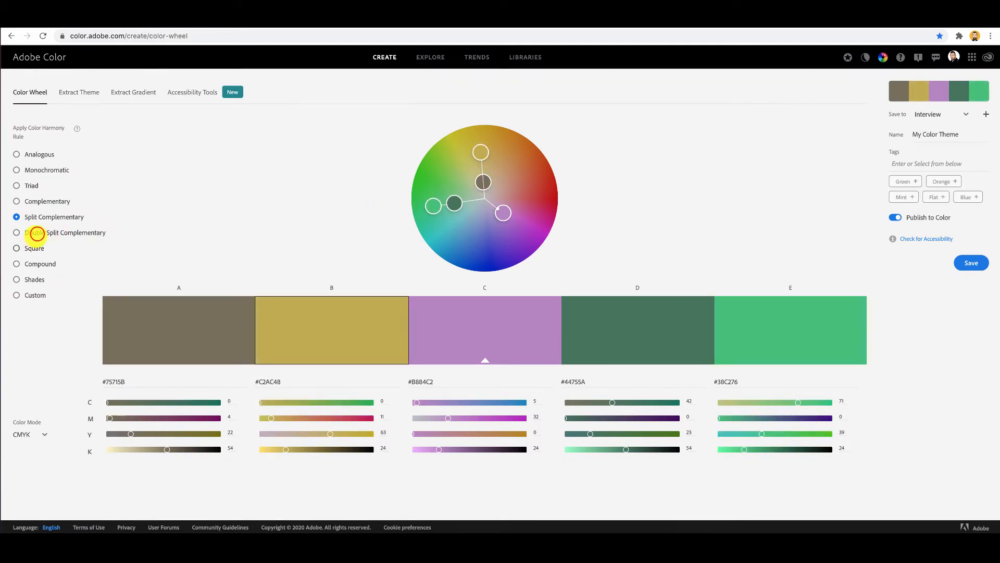
Apply the Double Split Complementary harmony rule, adjust color B, and move base color C to a stronger purple, about #A94DC2.
left_click(36, 233)
left_click_drag(505, 202, 480, 165)
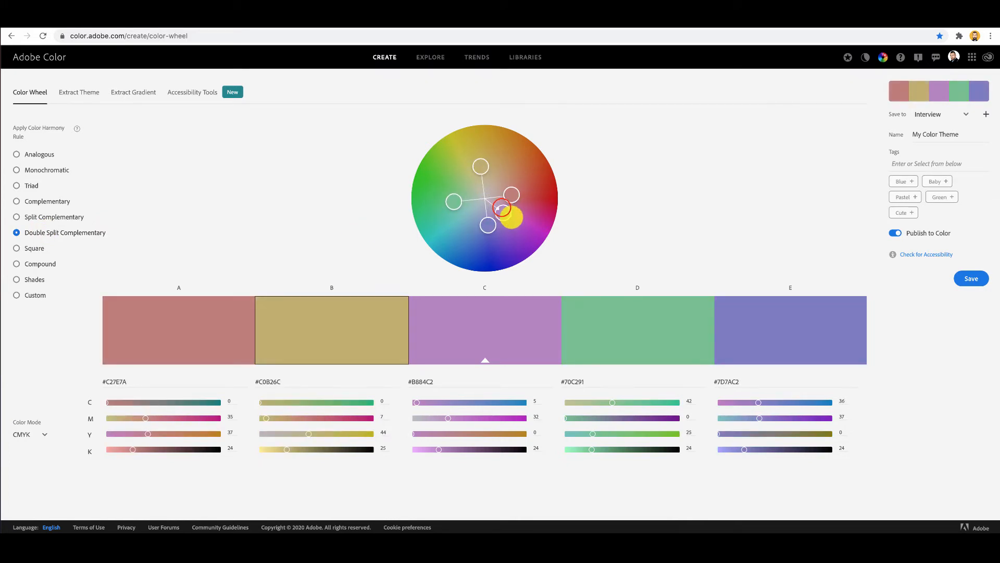
left_click_drag(504, 213, 517, 225)
Apply the Square harmony rule and rotate its softened colors until color B is about #5FC275 and base color C about #C2AE70.
left_click(31, 248)
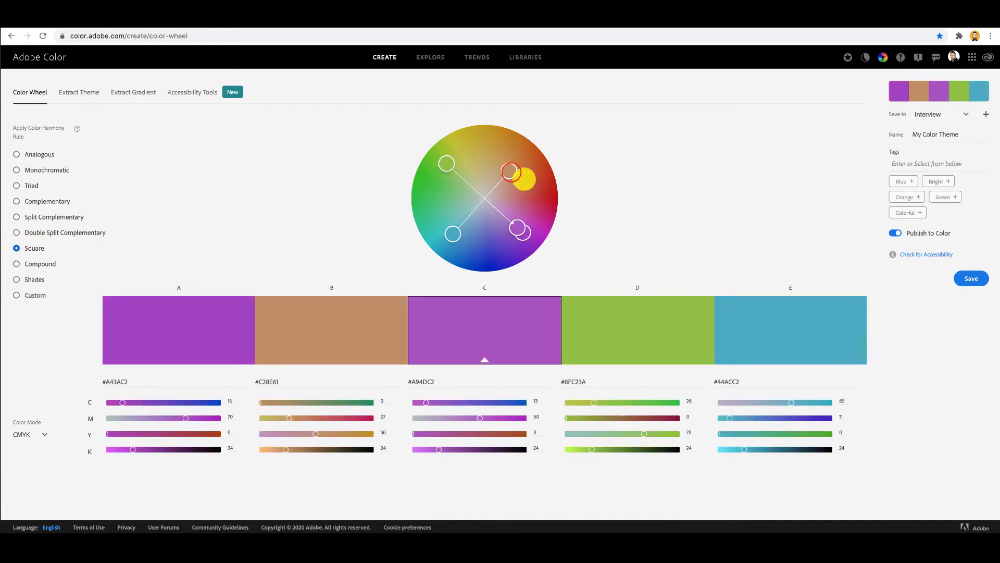
left_click_drag(525, 173, 486, 156)
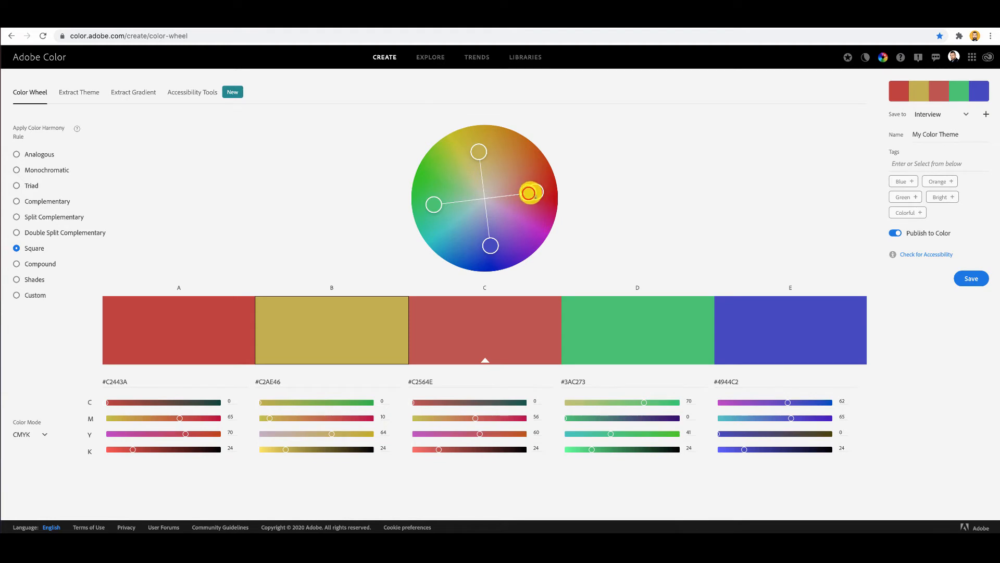
left_click(526, 194)
left_click_drag(523, 194, 517, 194)
left_click_drag(479, 158, 447, 196)
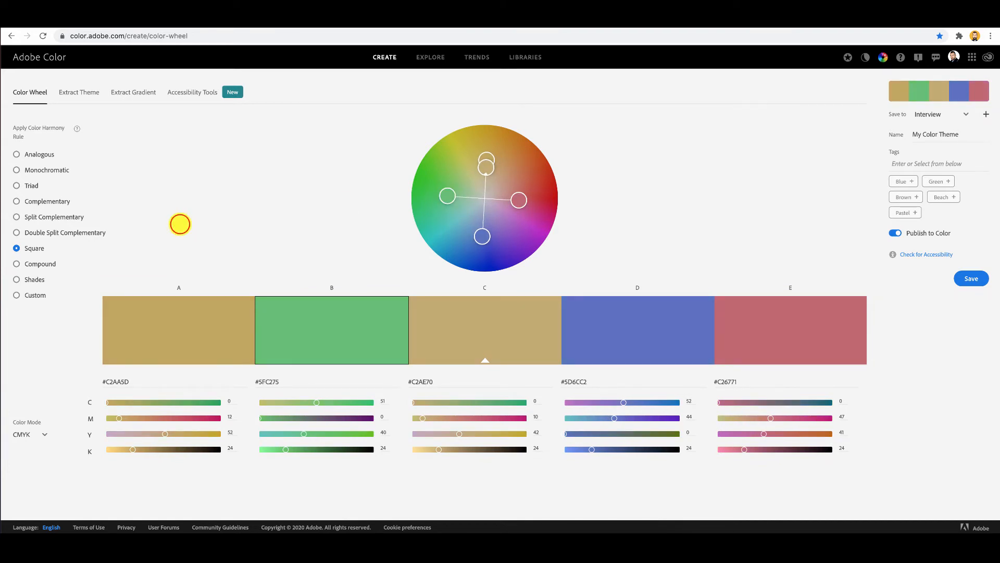
Apply the Compound harmony rule with its base color moved to purple, and switch to Shades with base color C at about #7F1BC2.
left_click(39, 264)
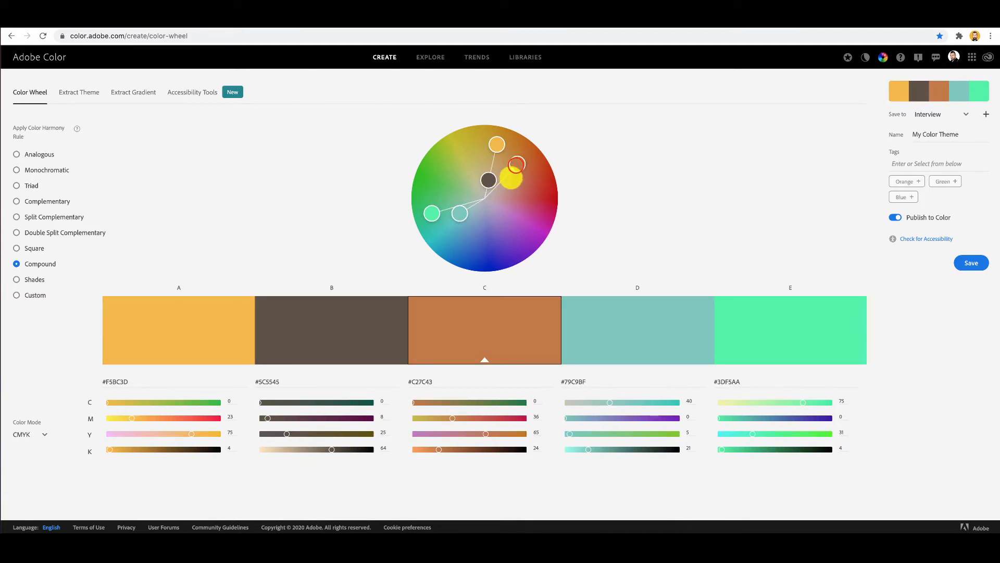
left_click_drag(511, 178, 519, 240)
left_click(21, 280)
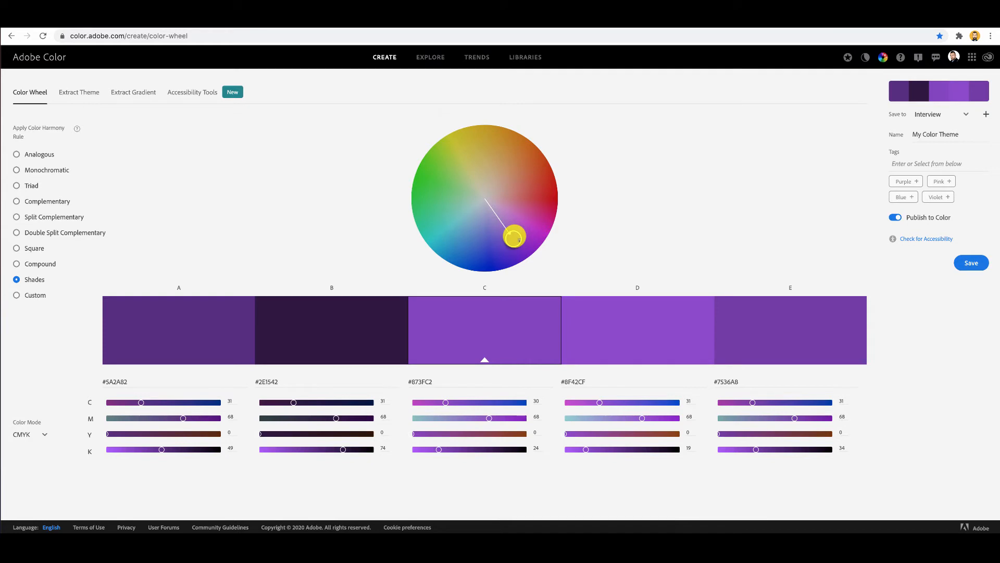
left_click_drag(514, 237, 523, 248)
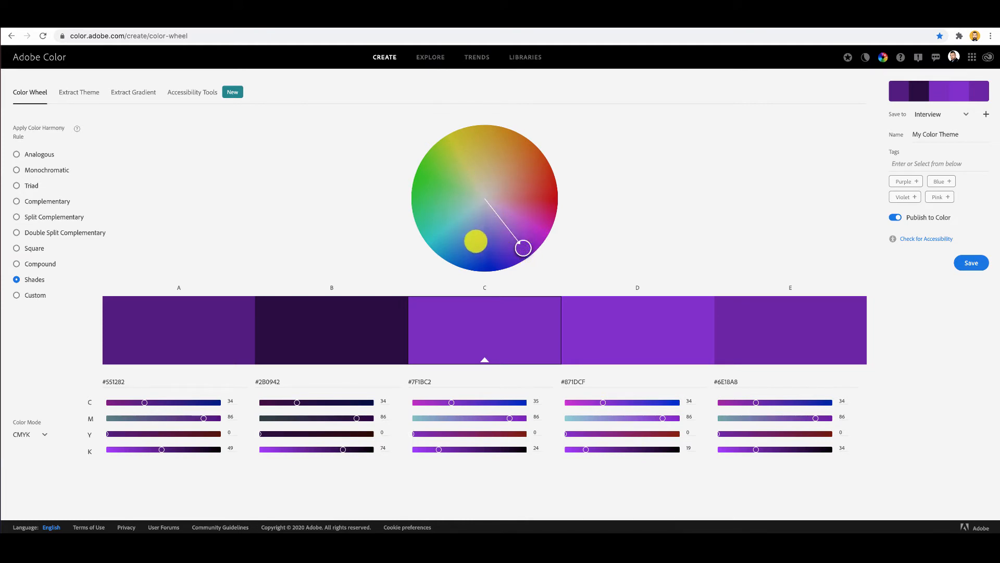
Try the Custom harmony rule with color C moved to about #C24E45, and spread the Analogous colors until color A is about #7FD124.
left_click(16, 295)
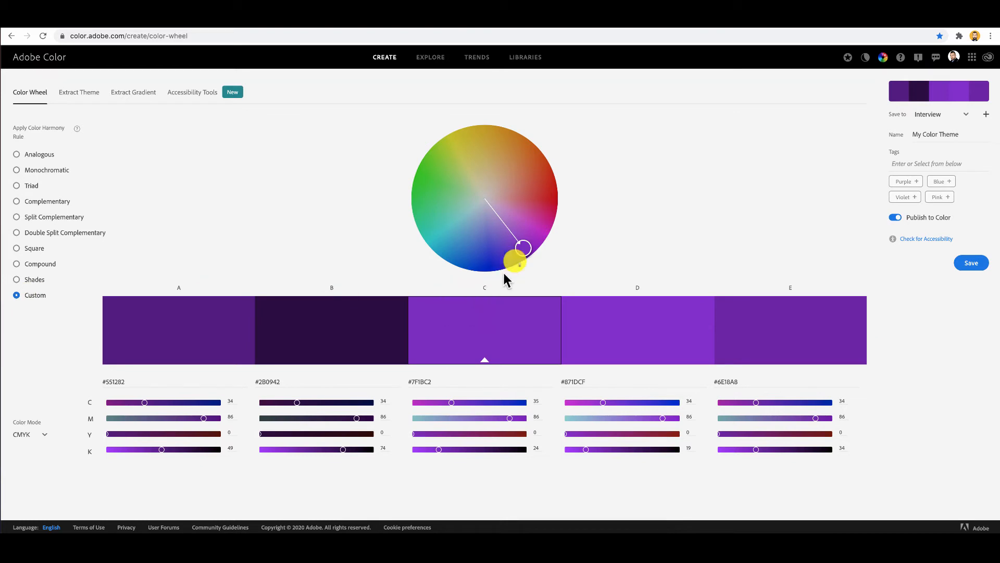
left_click(523, 245)
left_click_drag(522, 248, 531, 192)
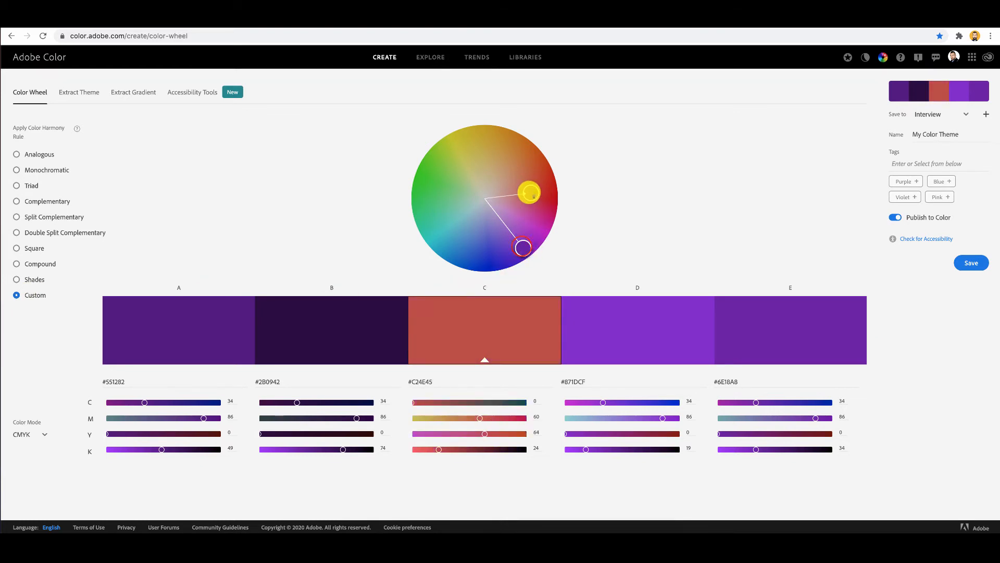
left_click_drag(521, 244, 447, 237)
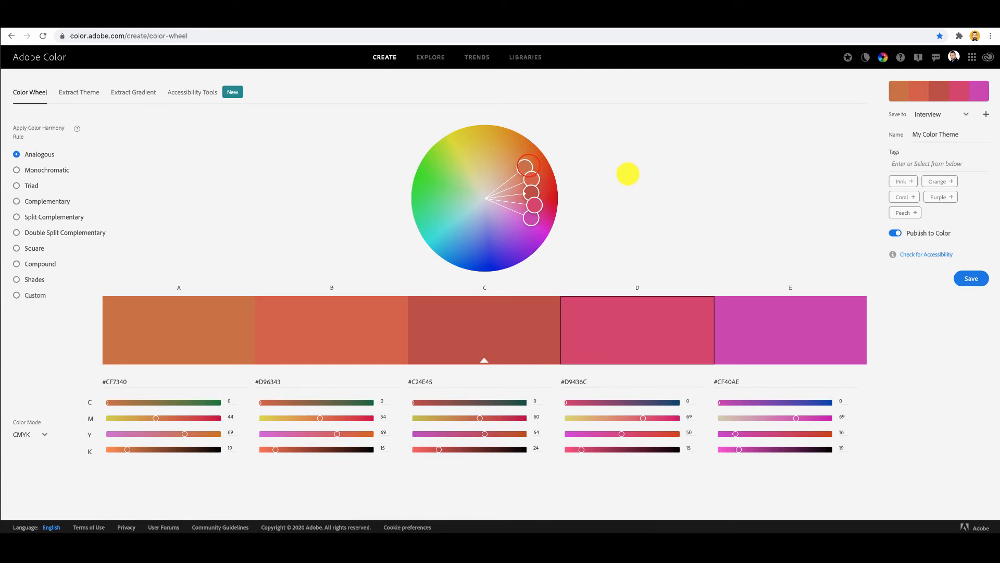
left_click_drag(524, 166, 438, 181)
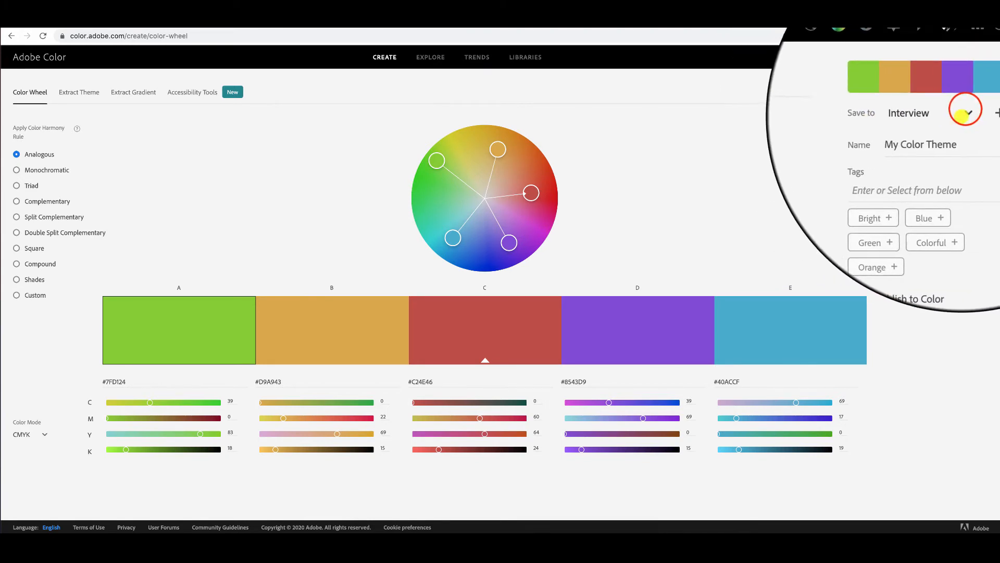
Set My Library as the save destination, turn off Publish to Color, and save the theme.
left_click(964, 111)
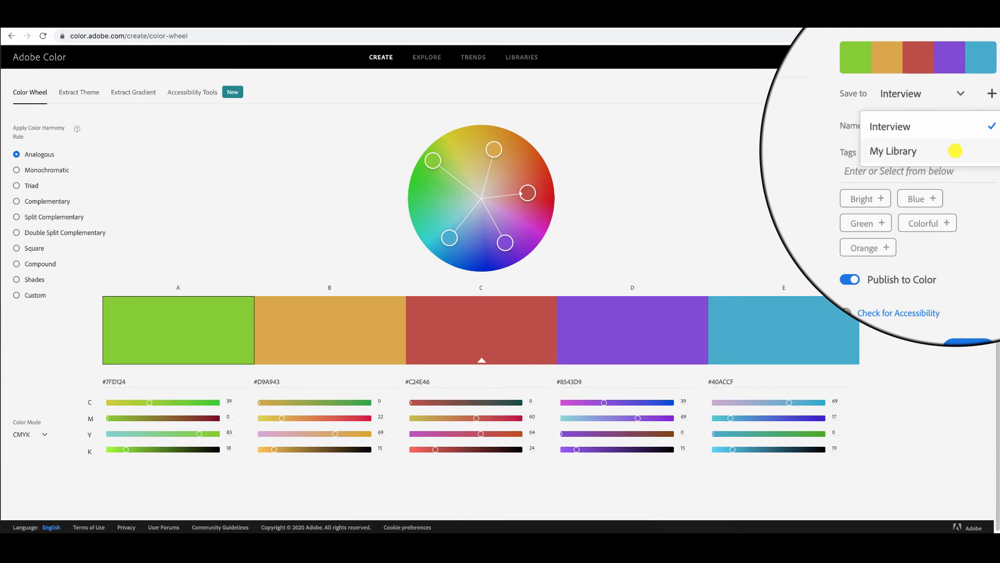
left_click(955, 151)
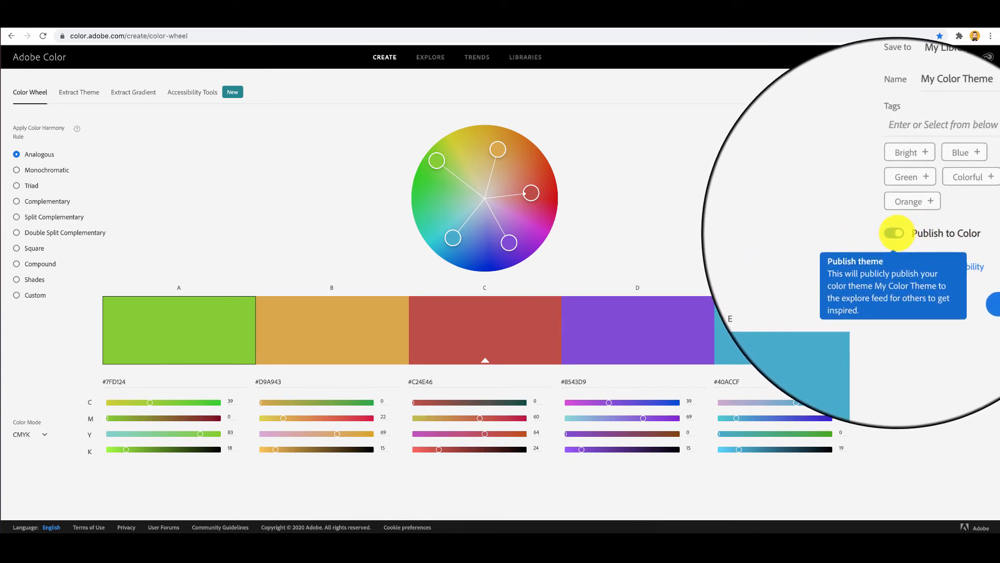
left_click(896, 233)
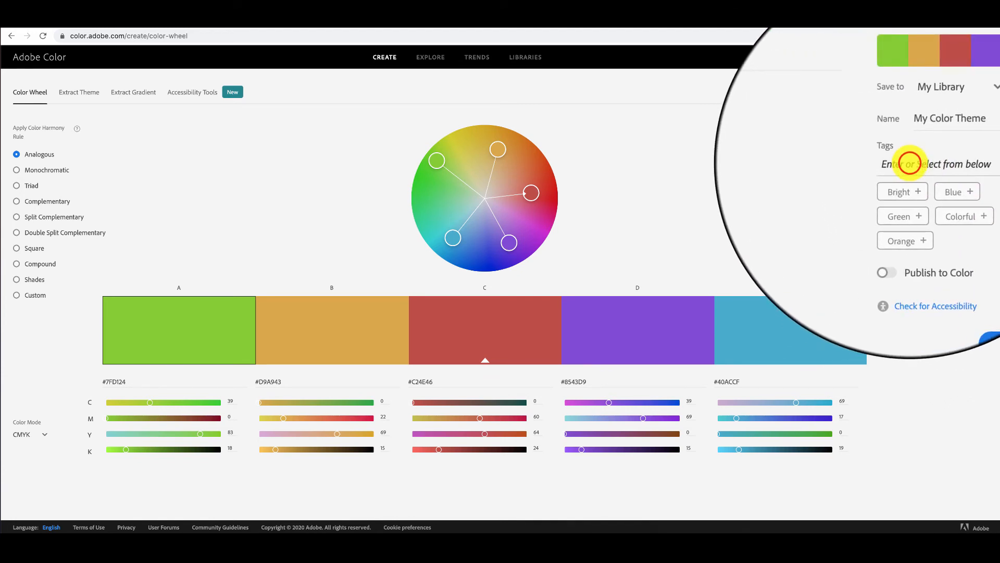
left_click(910, 162)
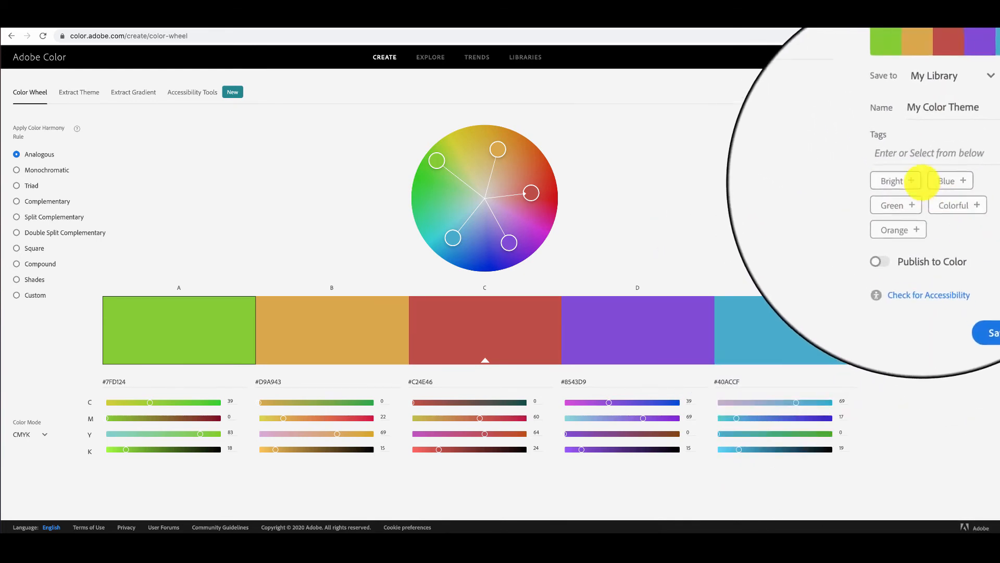
left_click(971, 278)
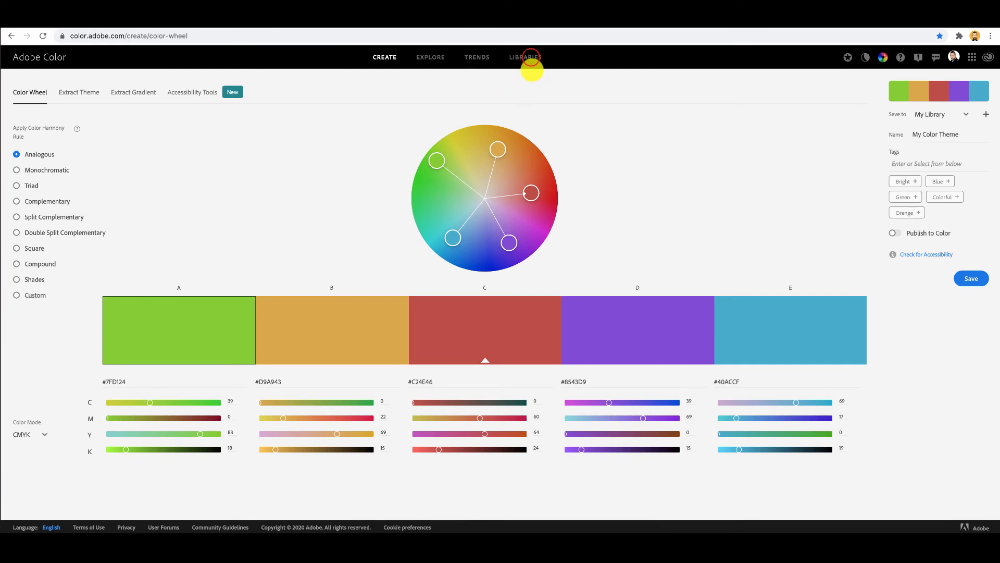
View the saved color themes stored in My Library.
left_click(531, 58)
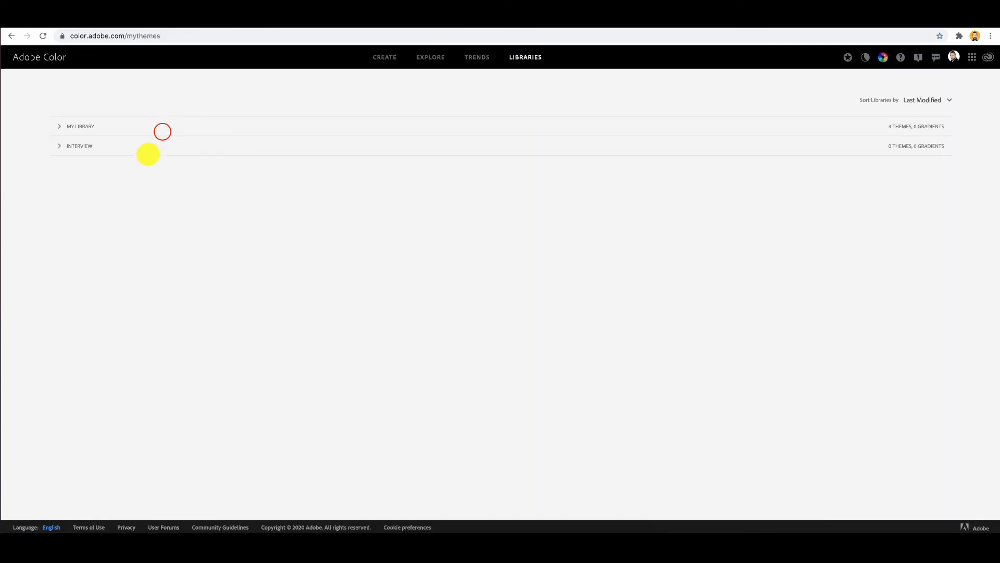
left_click(161, 129)
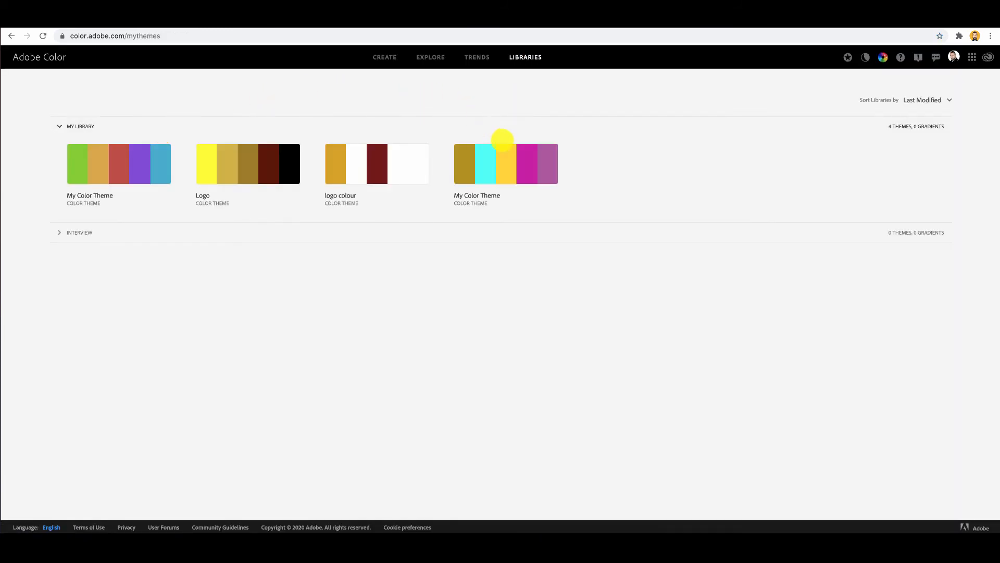
mouse_move(513, 160)
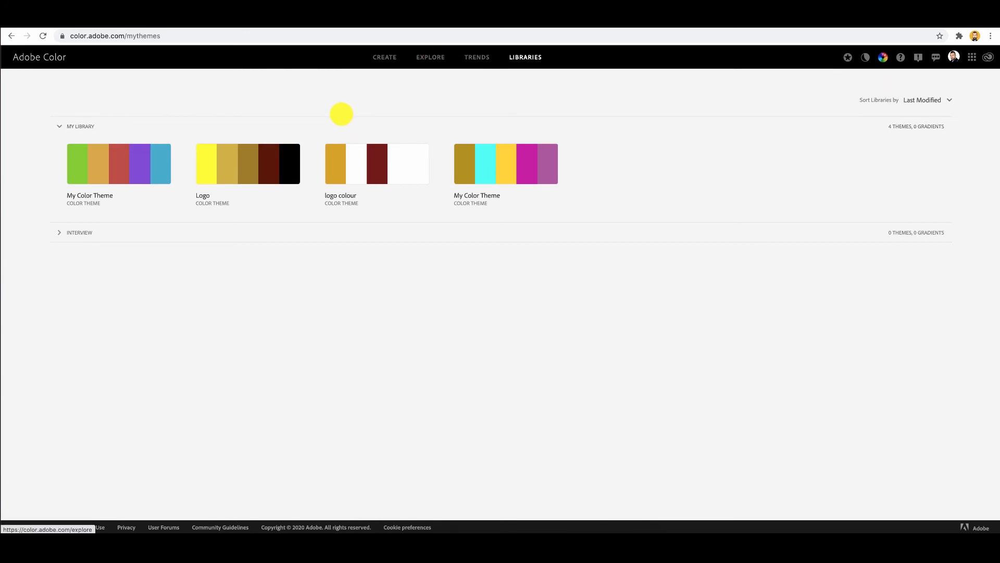
Browse the community color themes in Explore and go to the second page of results.
left_click(428, 57)
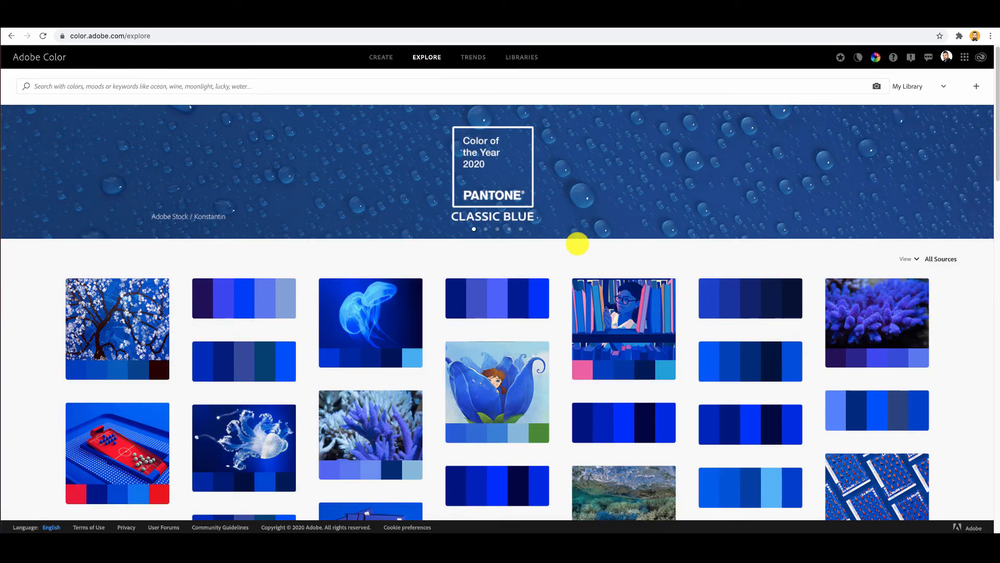
left_click_drag(991, 138, 996, 487)
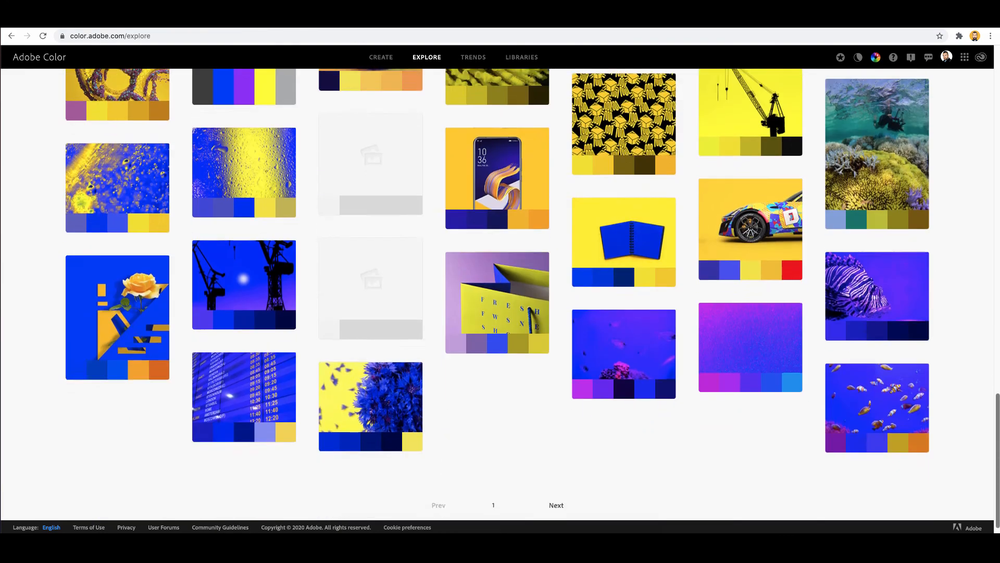
left_click_drag(996, 423, 996, 429)
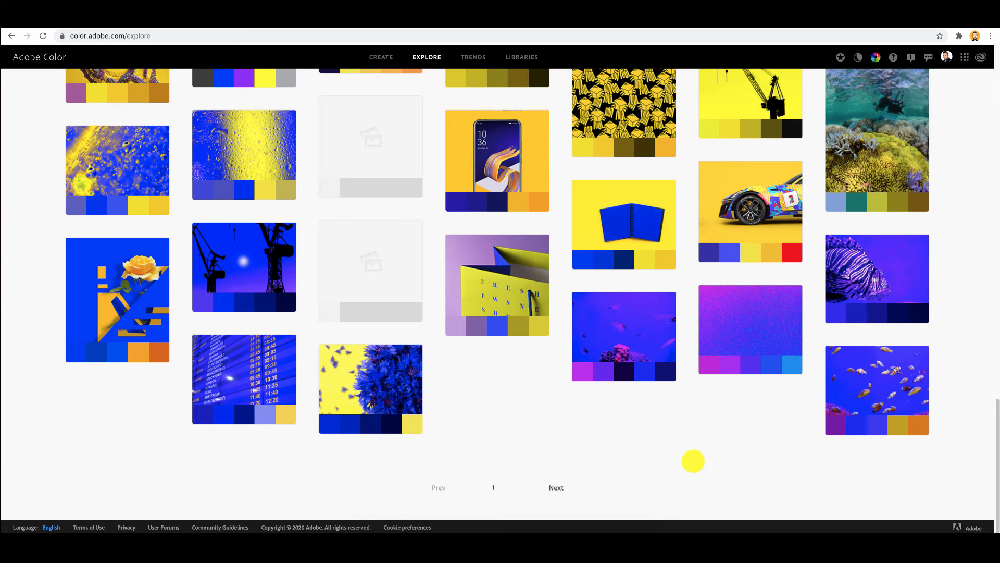
left_click(557, 486)
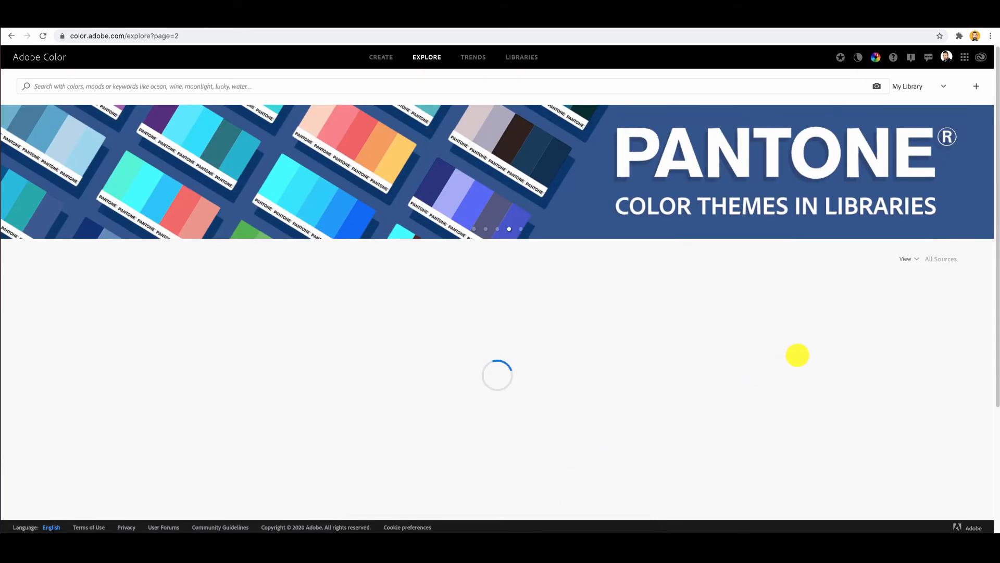
Open the pastel theme that starts with mint green #B3EBD6, download it as a JPEG, and close its details.
left_click(279, 355)
left_click(275, 370)
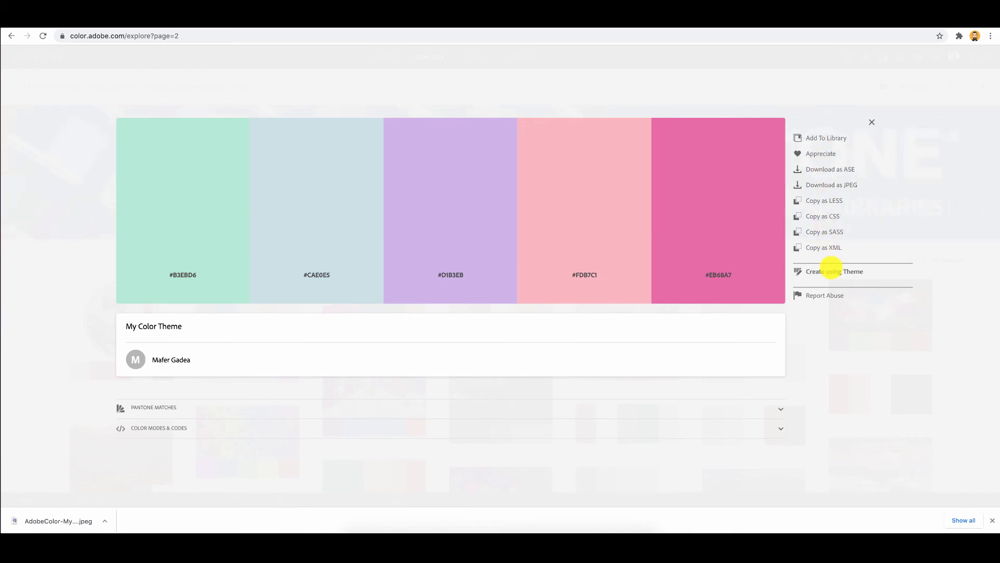
left_click(871, 122)
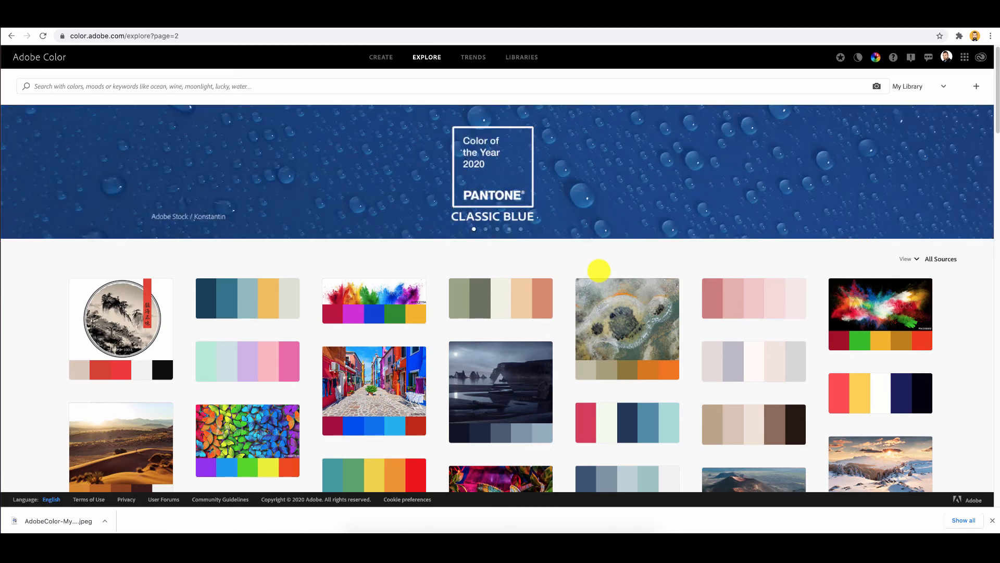
Browse the color Trends, view the details of the Rustock lettering theme under Graphic Design, and close them.
left_click(481, 58)
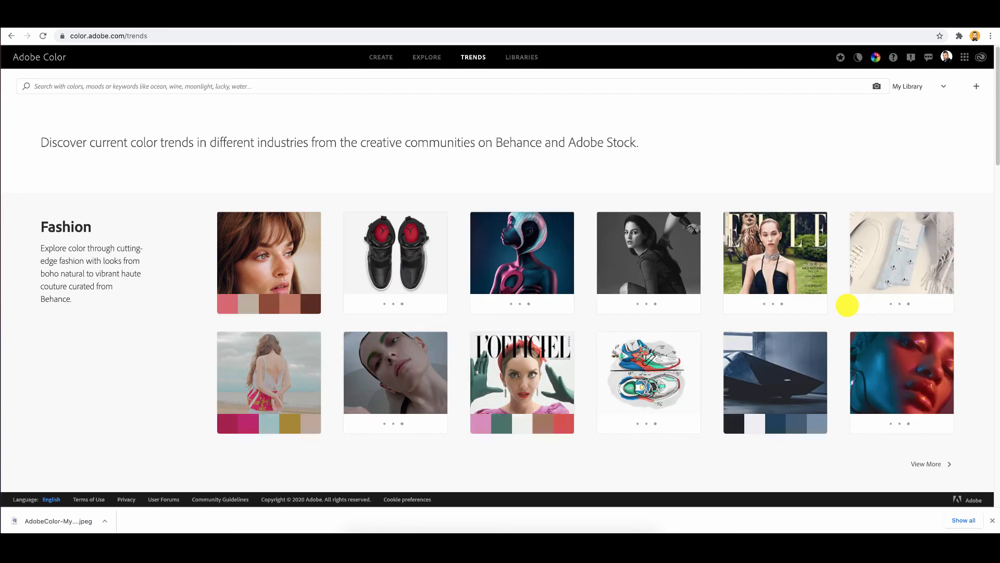
scroll(847, 305, "down", 5)
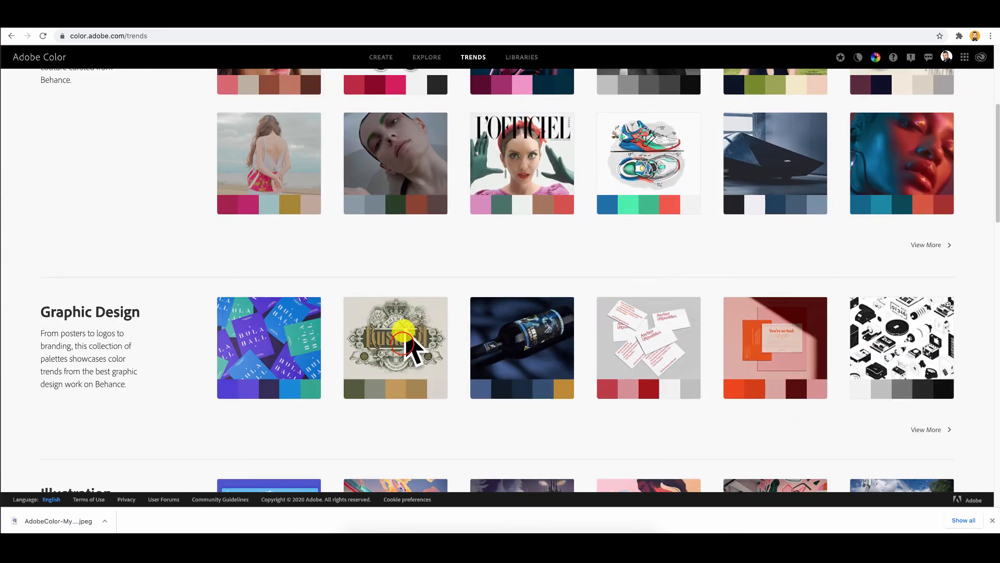
left_click(403, 343)
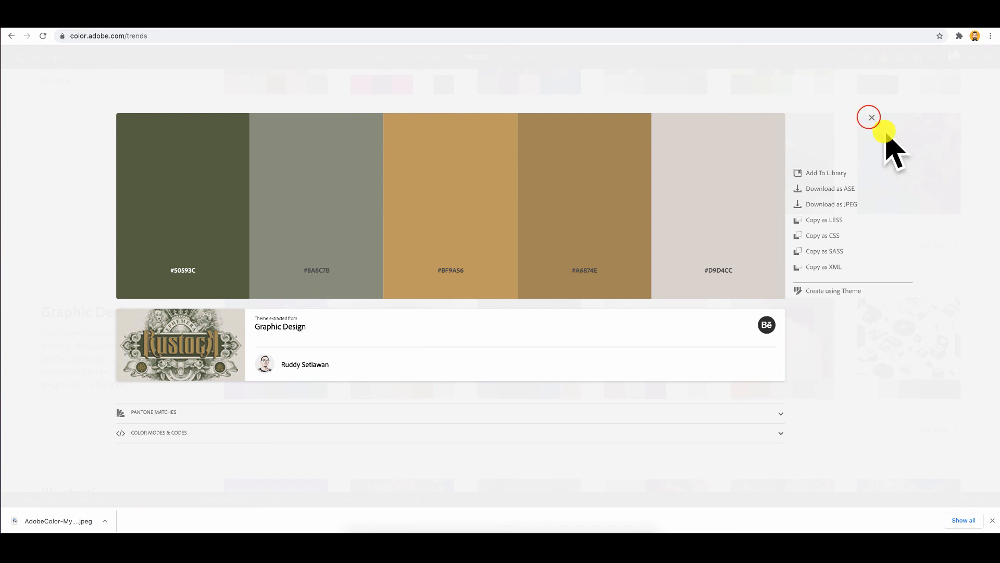
left_click(871, 117)
left_click(871, 115)
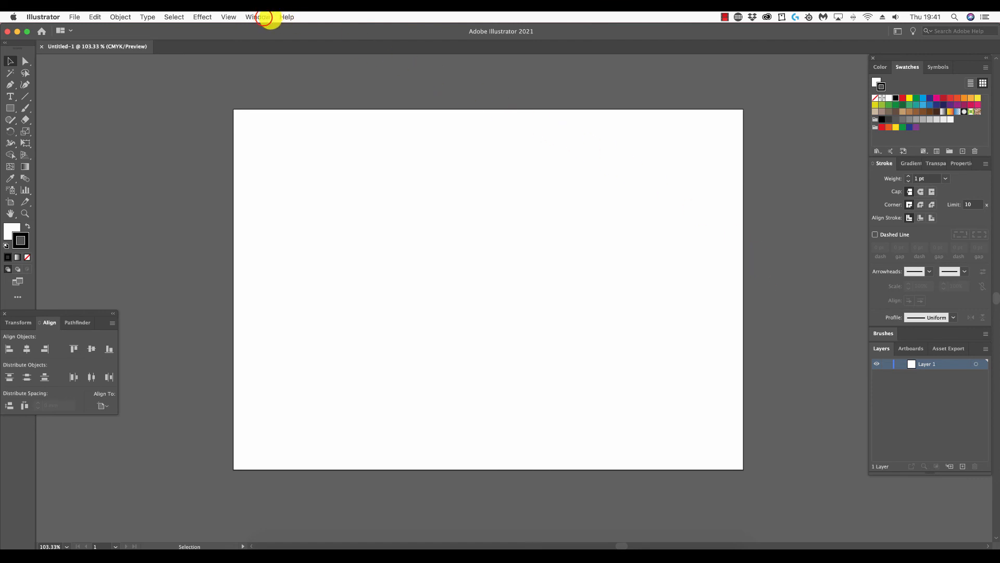
Switch to Illustrator, show the Libraries panel, and open My Library.
left_click(258, 17)
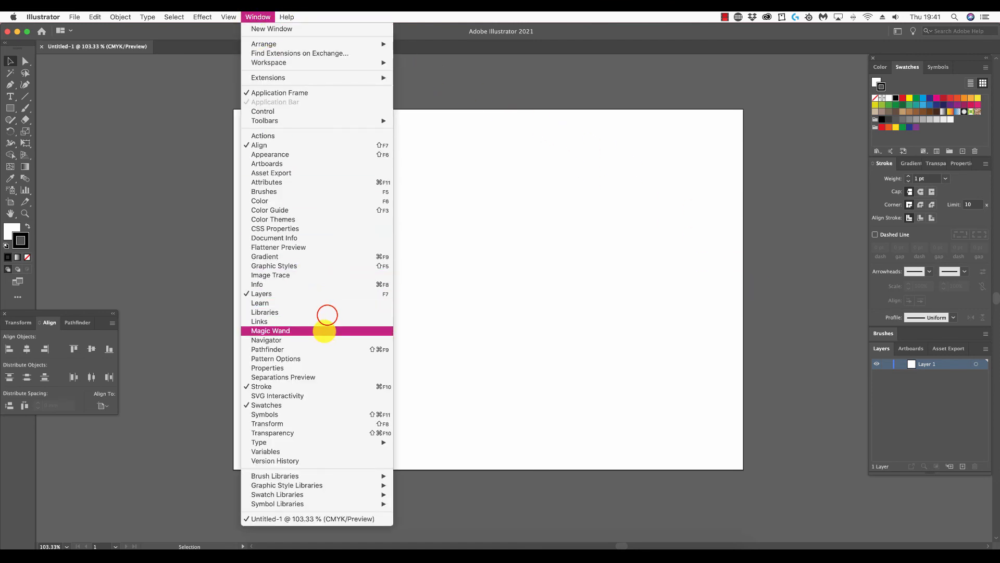
left_click(323, 312)
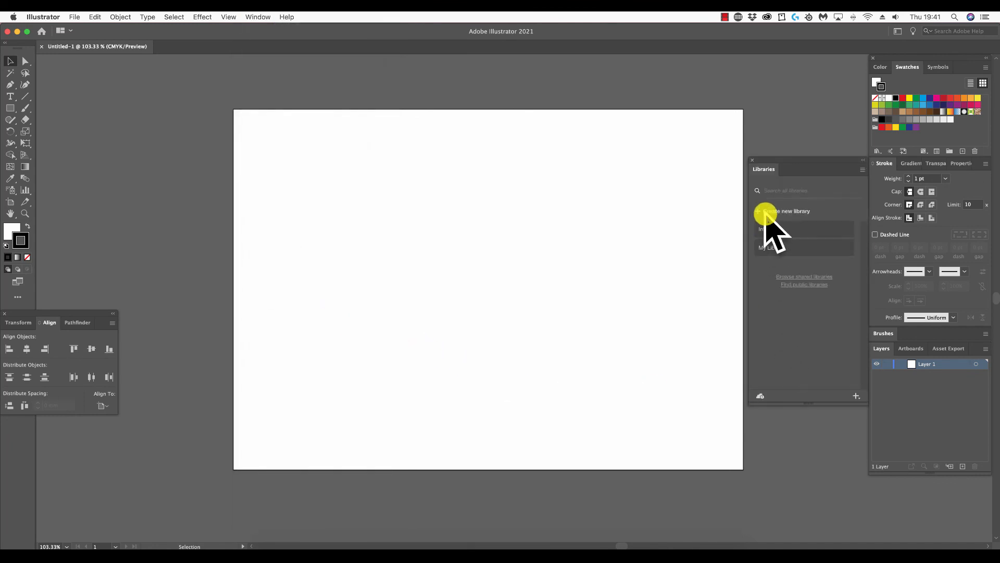
left_click(777, 249)
left_click(777, 249)
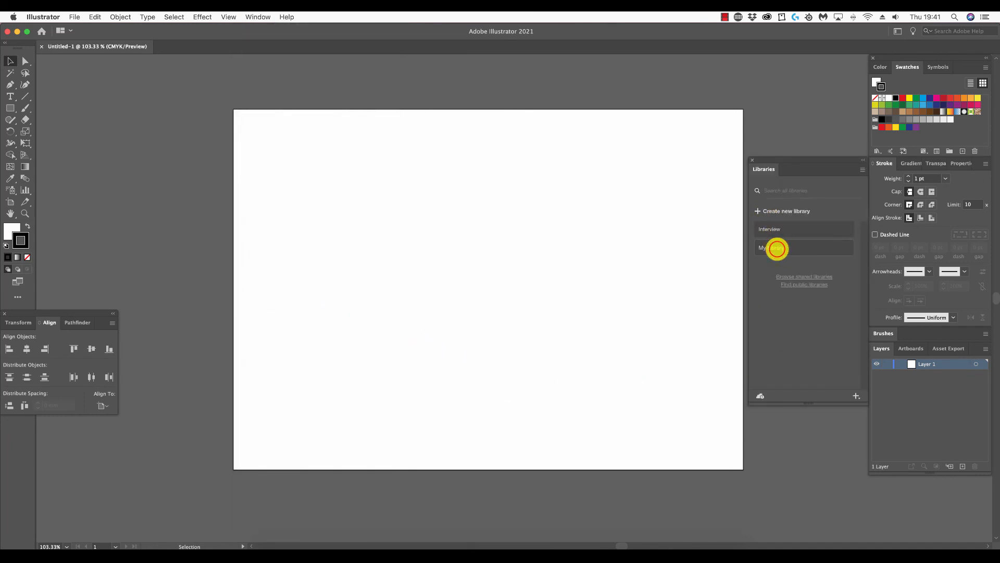
left_click(777, 249)
Add the color theme named My Color Theme from My Library to the document's swatches.
left_click_drag(863, 254, 865, 322)
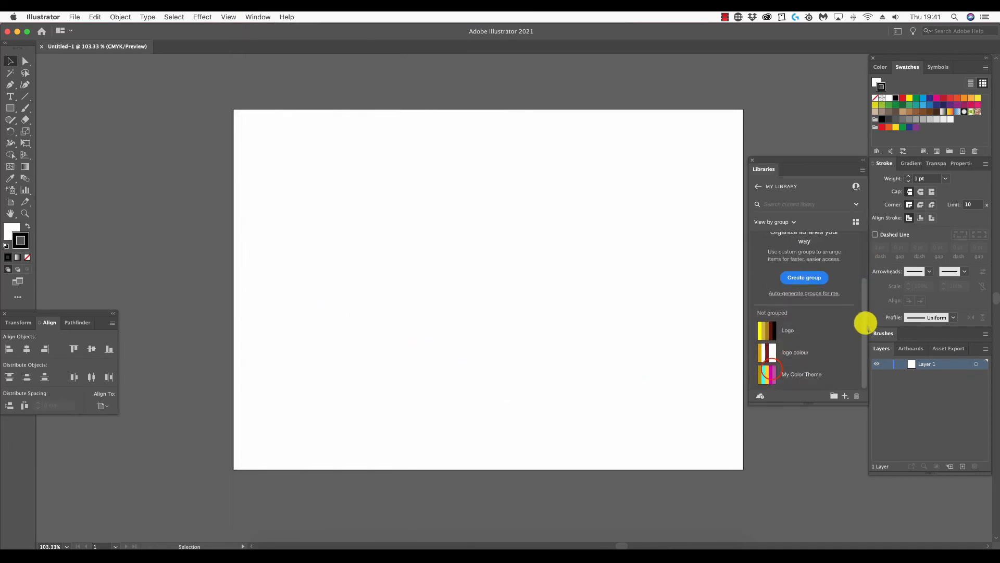
left_click(777, 370)
right_click(782, 371)
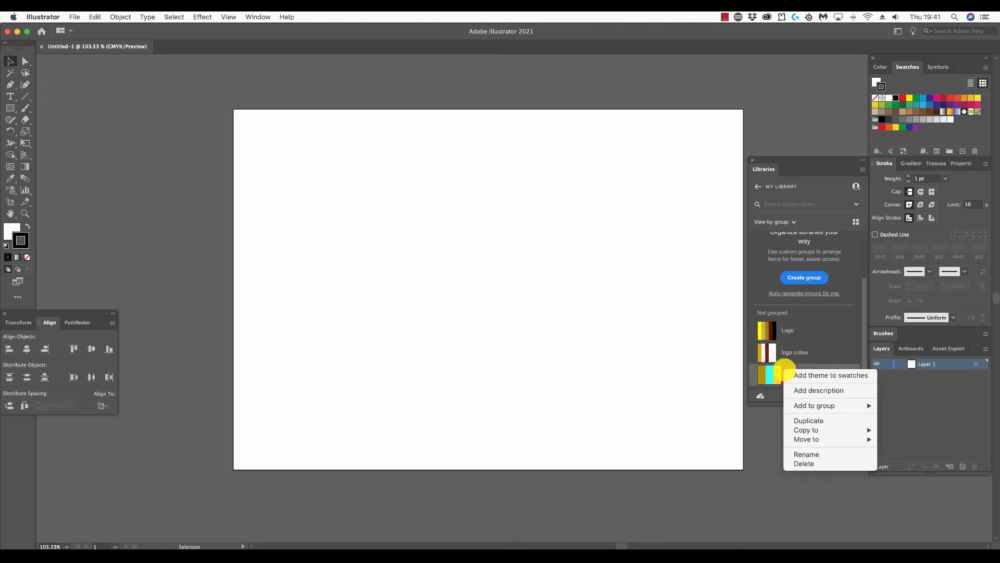
left_click(792, 375)
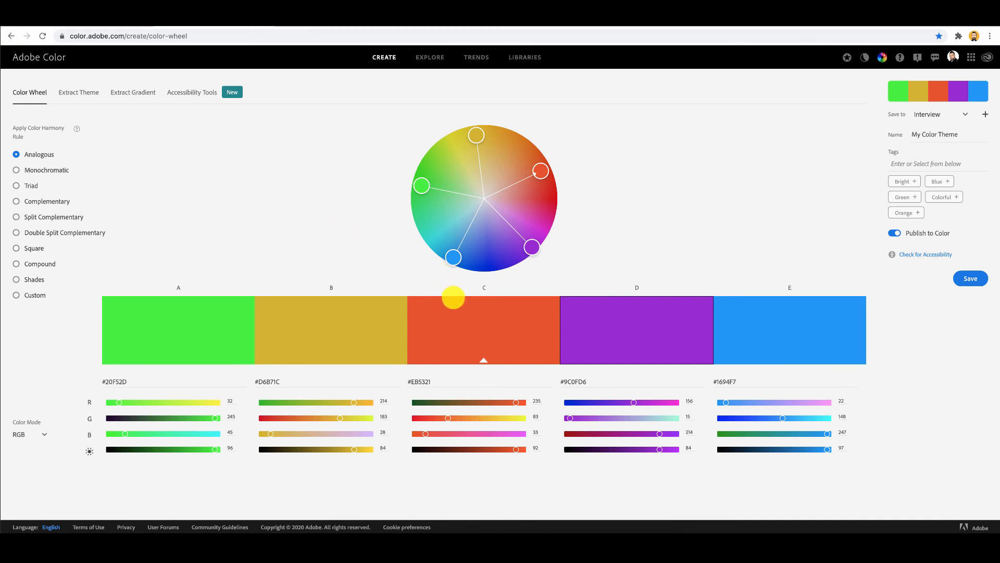
mouse_move(483, 363)
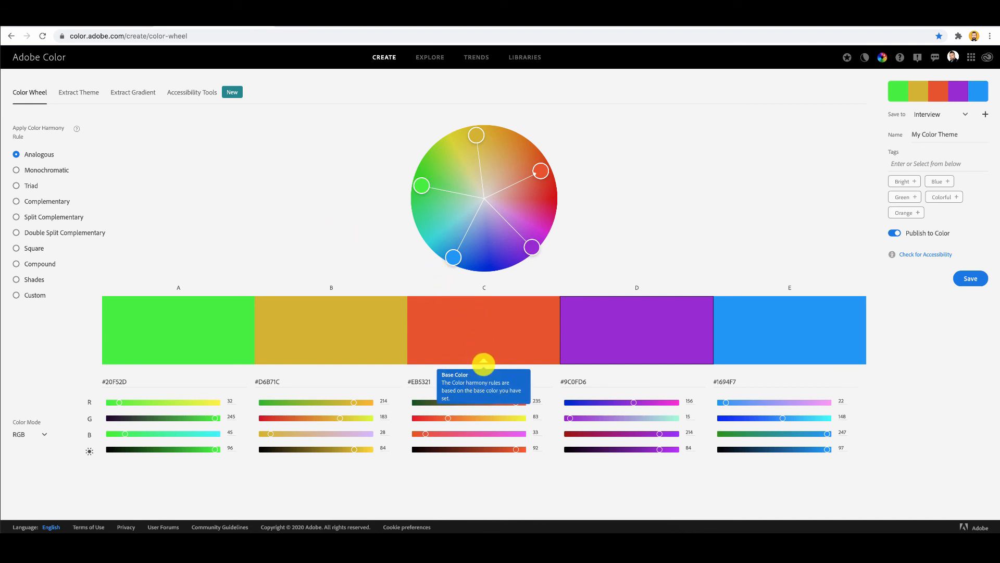